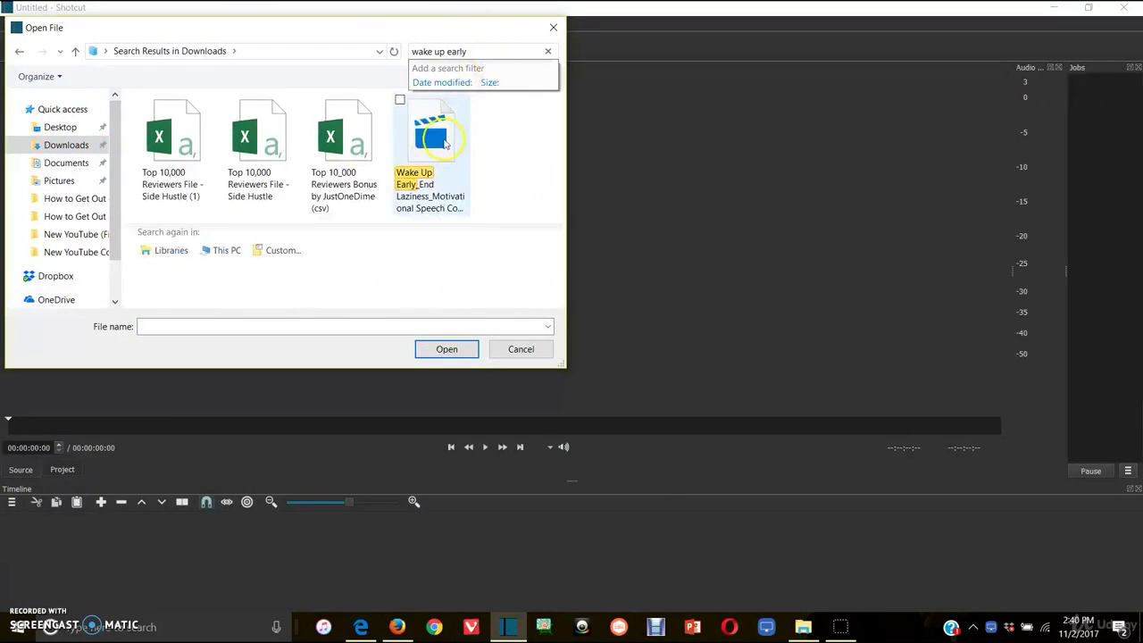
Open the Wake Up Early motivational speech video, place it on the timeline, and return to its start with more of it in view
double_click(451, 122)
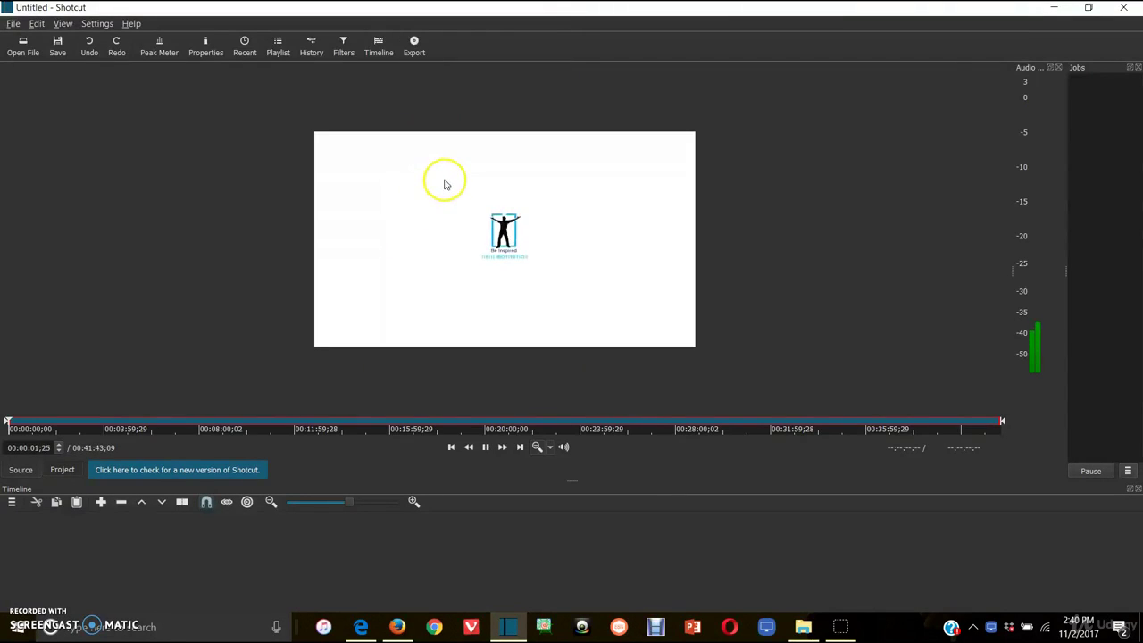
drag(447, 180, 383, 520)
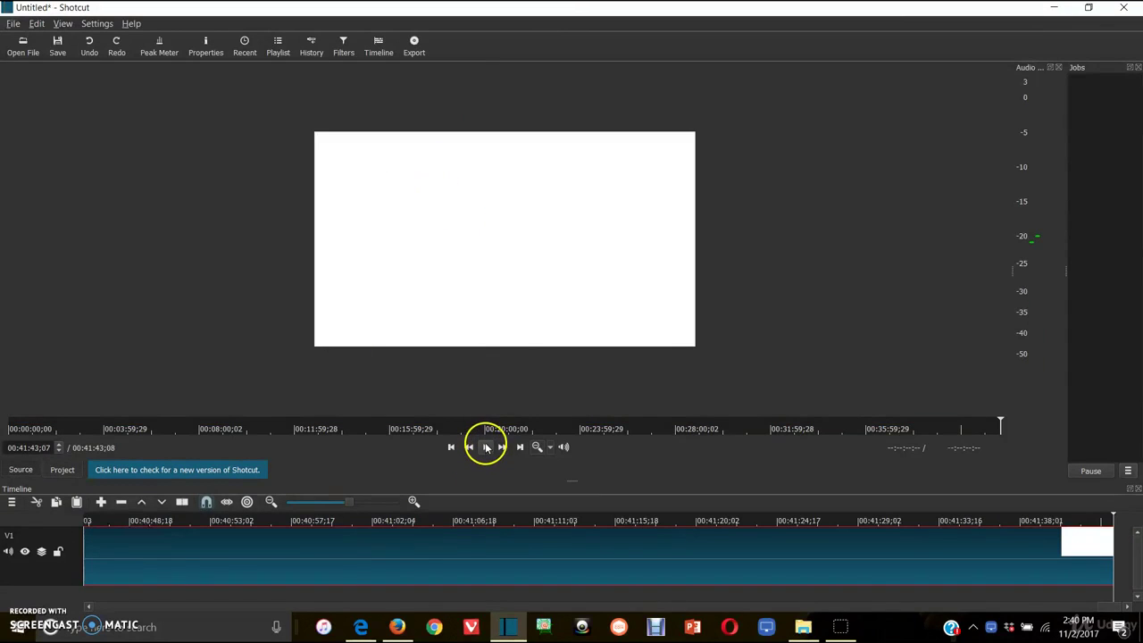
click(451, 447)
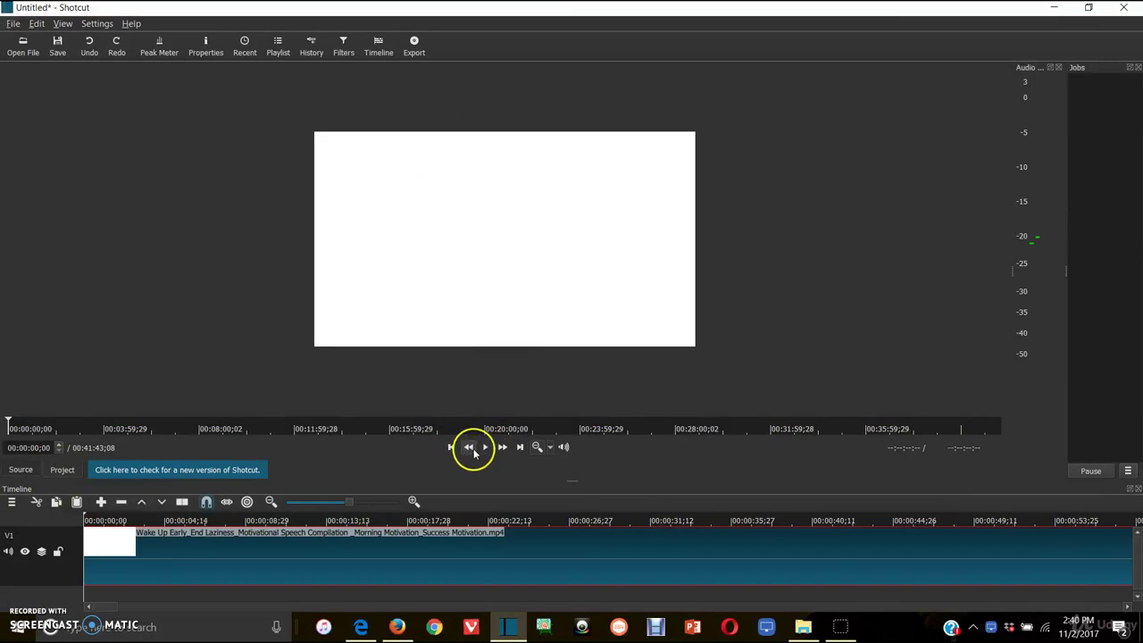
drag(351, 502, 307, 500)
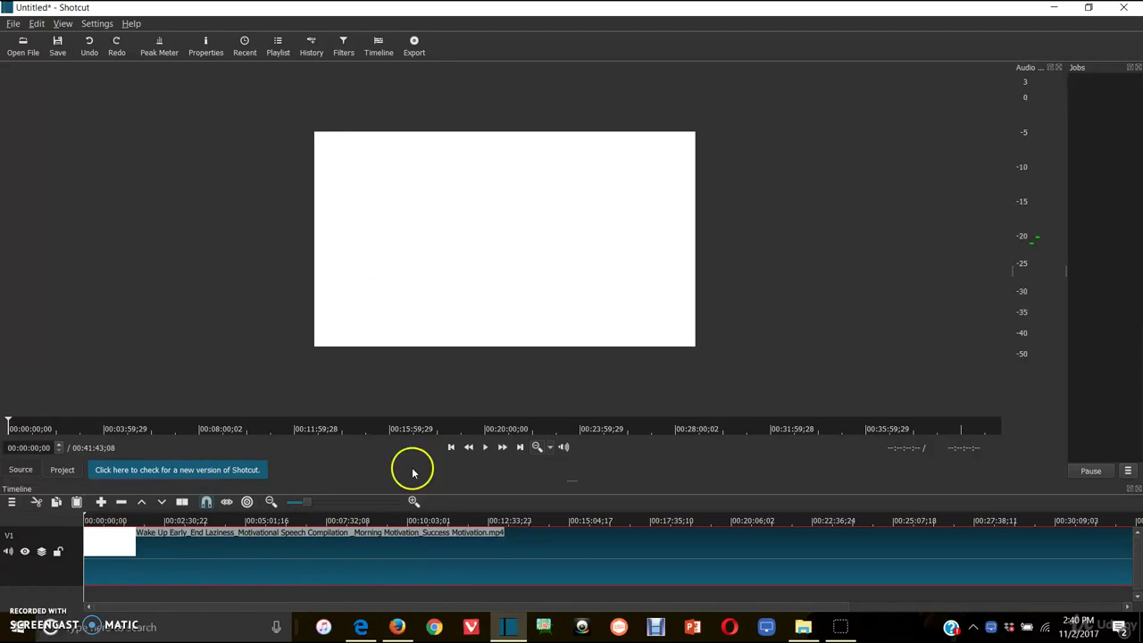
Preview the opening seconds of the clip and pause playback
click(486, 454)
click(469, 463)
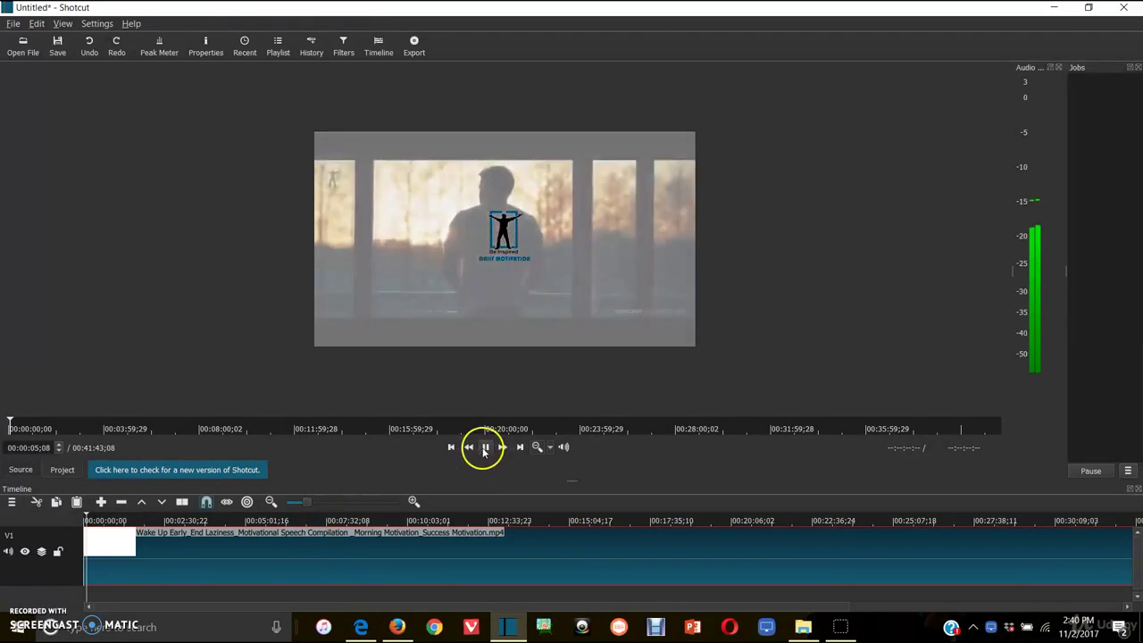
click(484, 448)
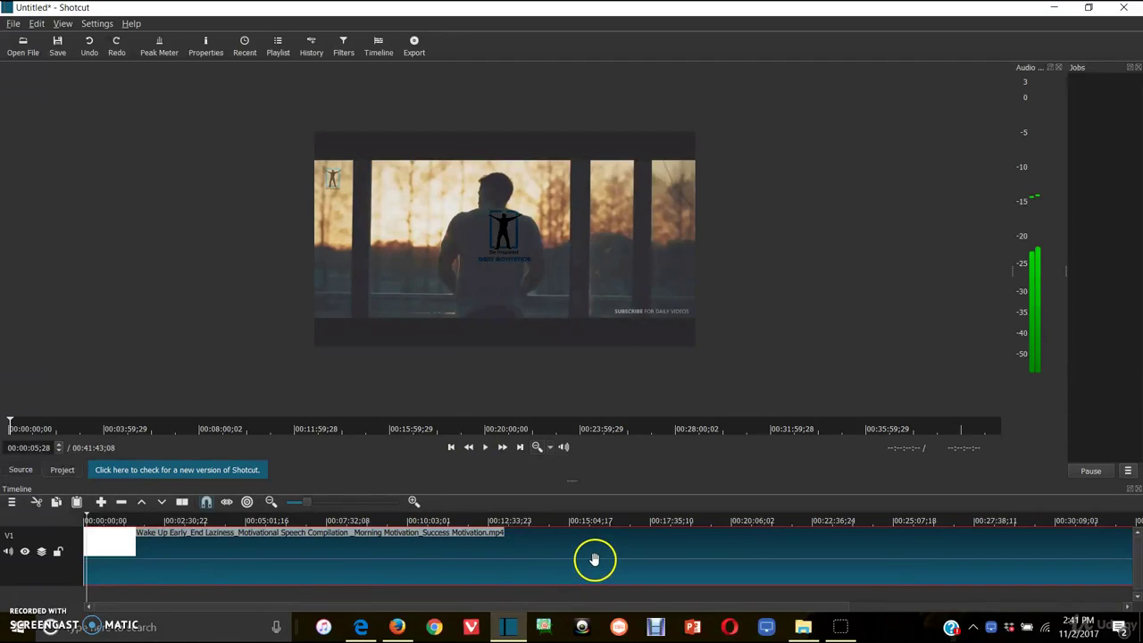
click(488, 448)
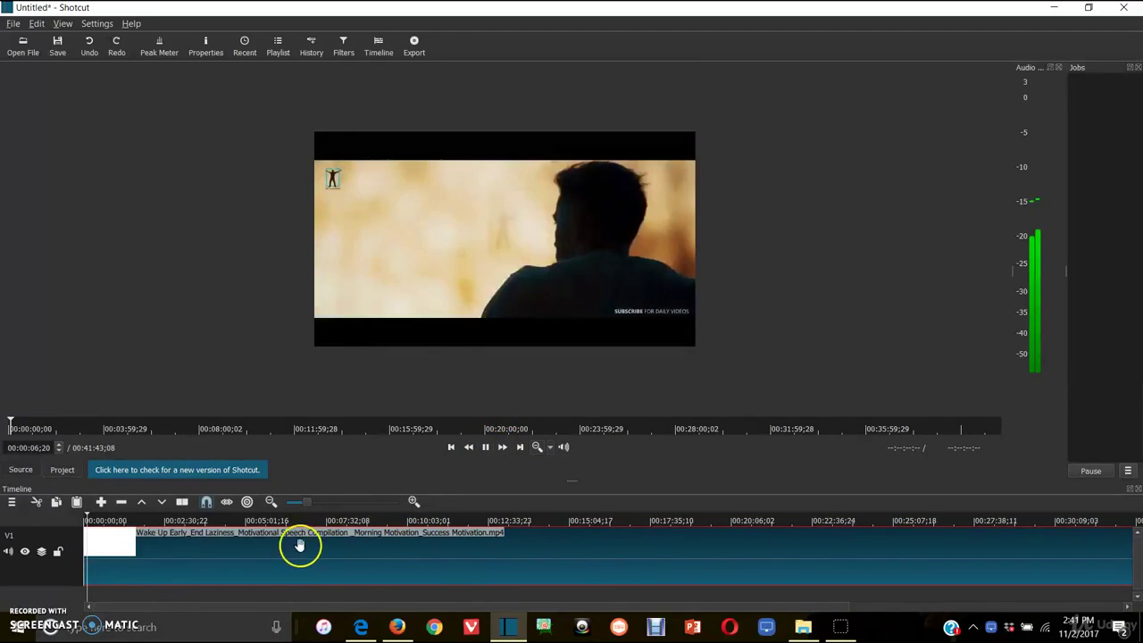
click(484, 447)
Preview the clip from about 00:05:40 with the system volume raised to 52, and pause playback
drag(115, 520, 266, 521)
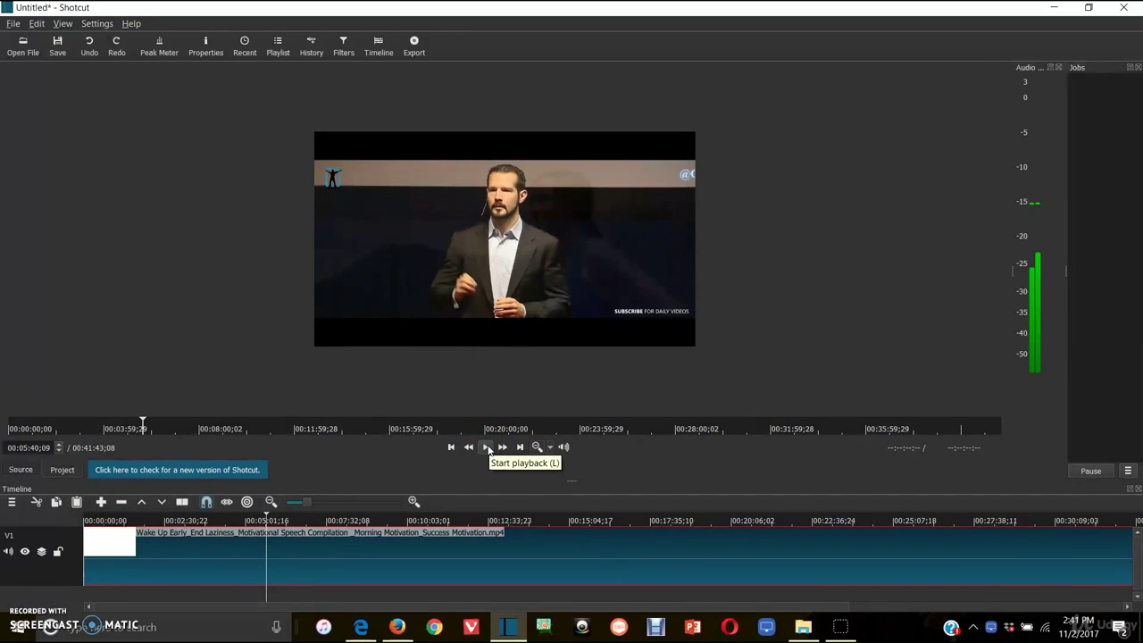
click(486, 448)
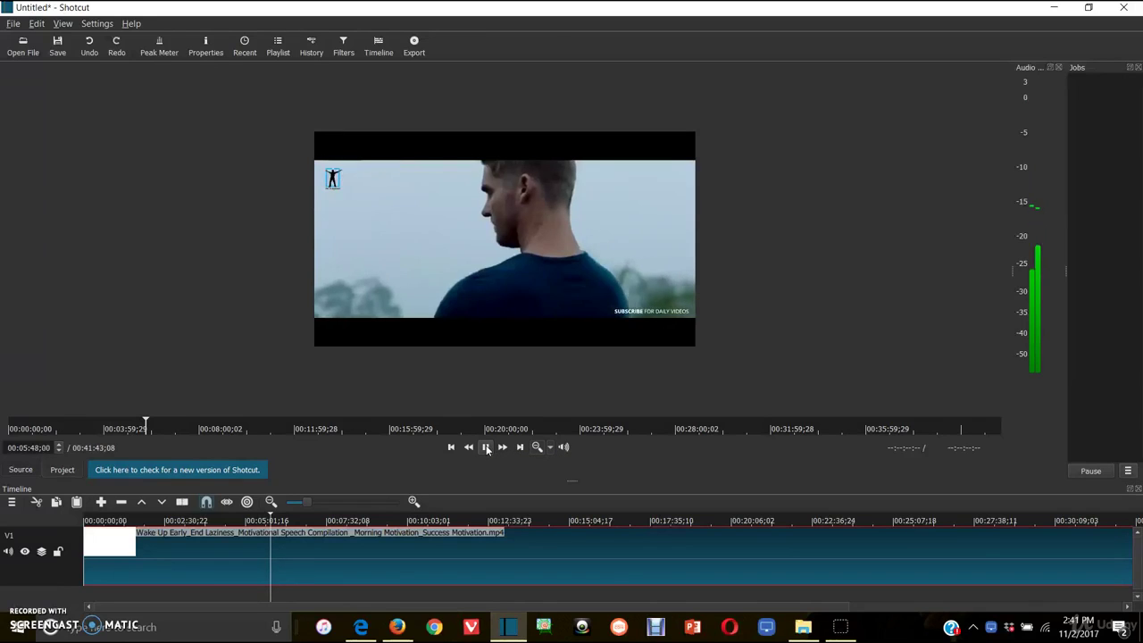
key(XF86AudioRaiseVolume)
key(XF86AudioRaiseVolume)
key(XF86AudioRaiseVolume)
key(XF86AudioRaiseVolume)
key(XF86AudioRaiseVolume)
key(XF86AudioRaiseVolume)
key(XF86AudioRaiseVolume)
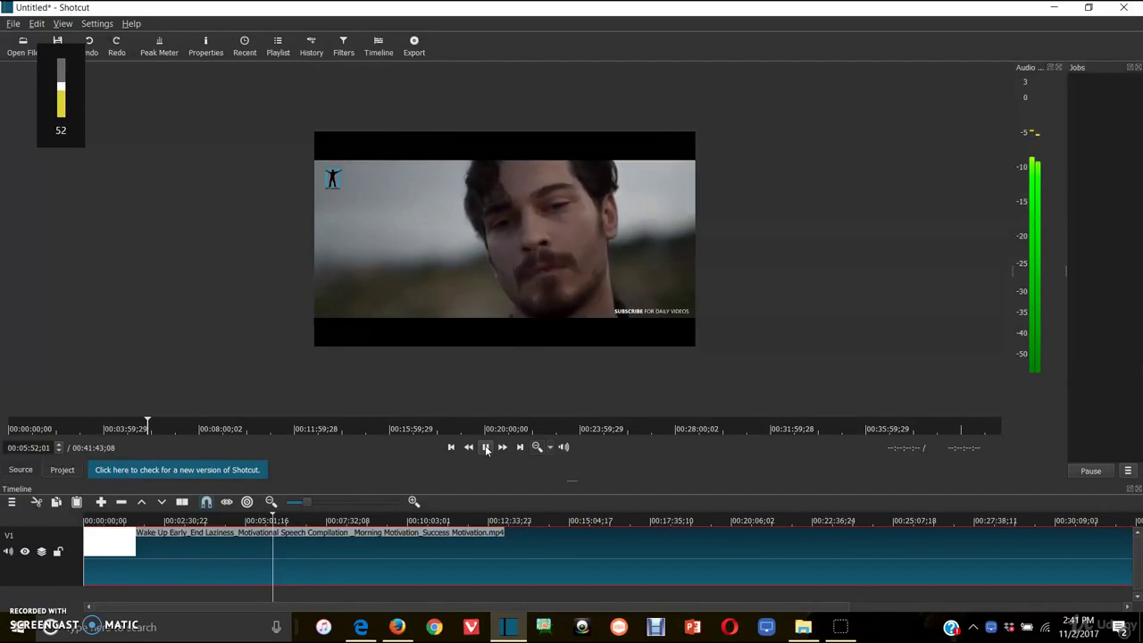
click(486, 447)
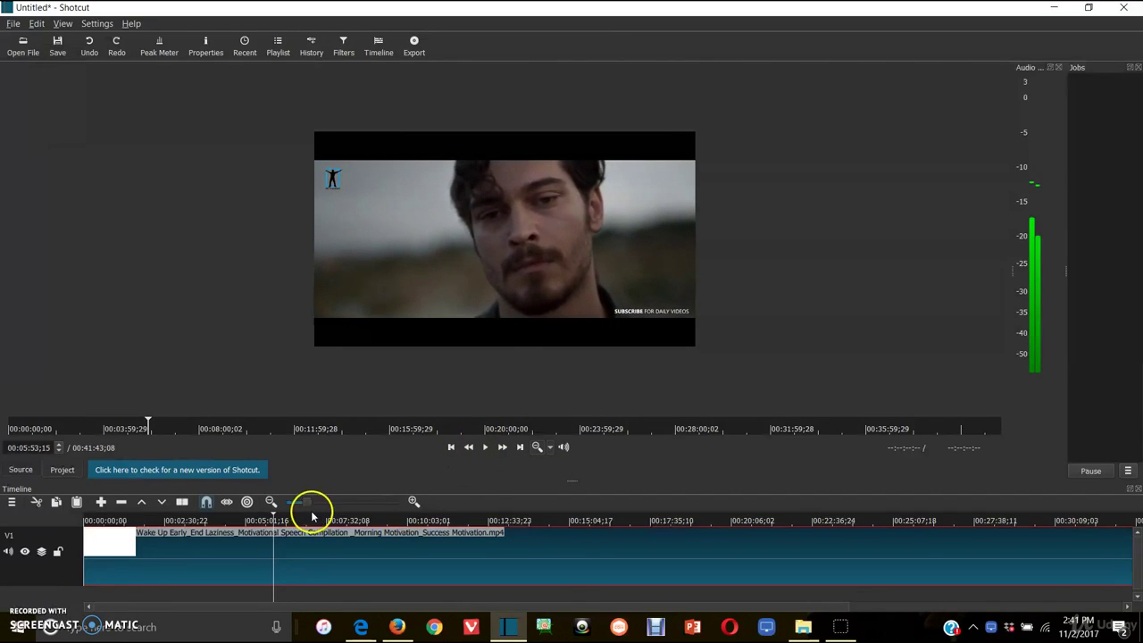
Scrub and replay the section between about 00:05:30 and 00:06:08, and stop the playhead at 00:05:47;29 as the cut point
click(271, 519)
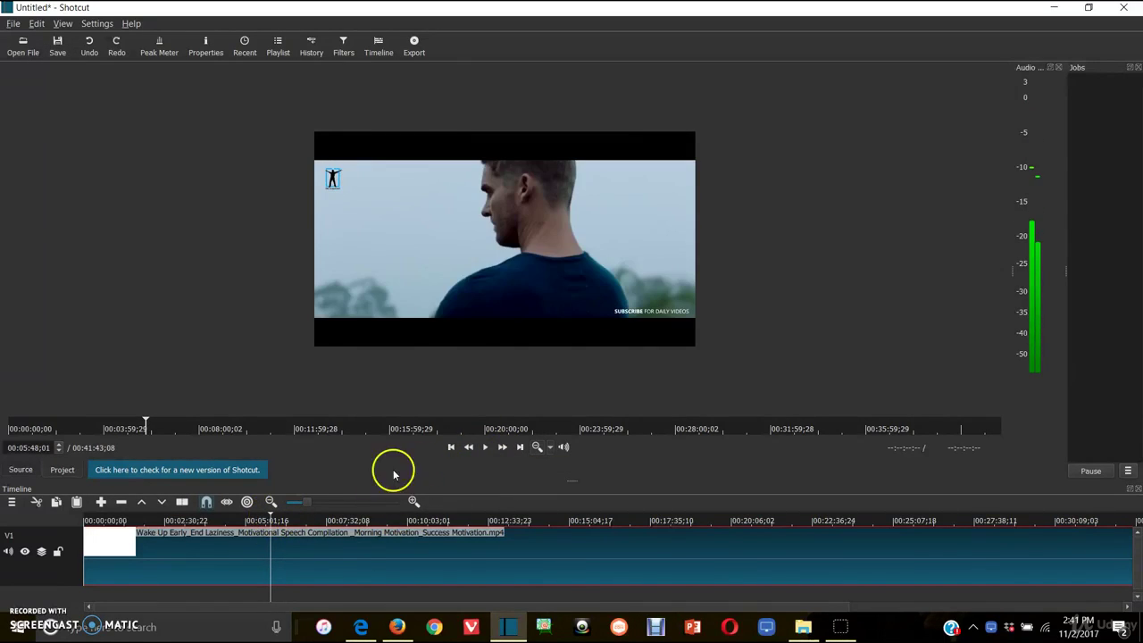
mouse_move(270, 517)
mouse_down()
mouse_move(256, 512)
mouse_move(339, 518)
mouse_move(276, 517)
mouse_move(279, 551)
mouse_move(282, 516)
mouse_up()
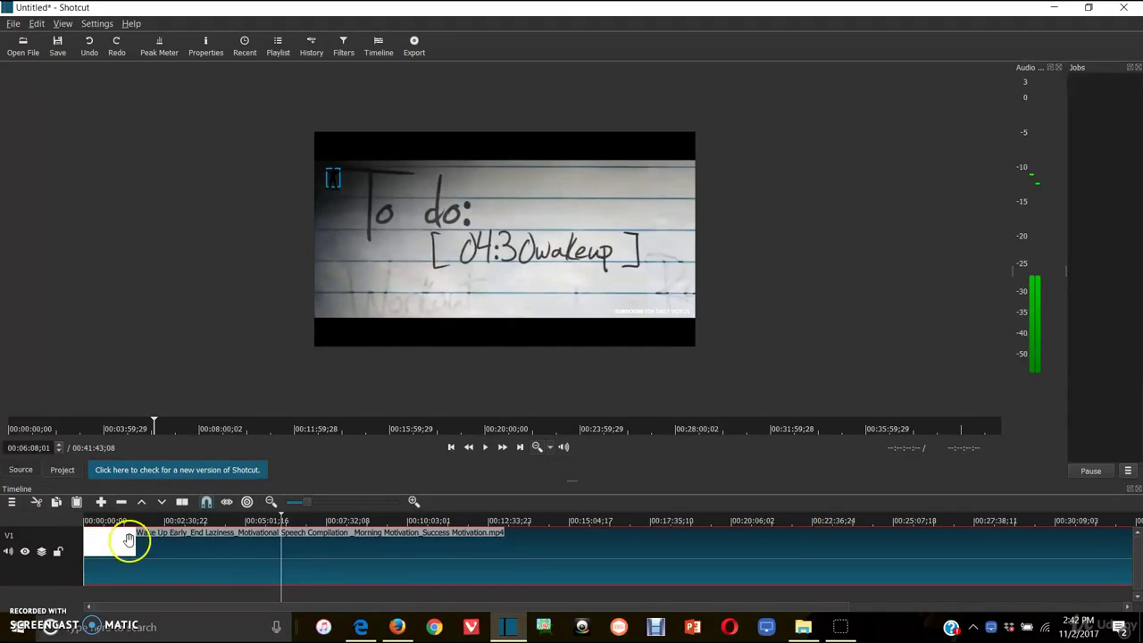
click(485, 446)
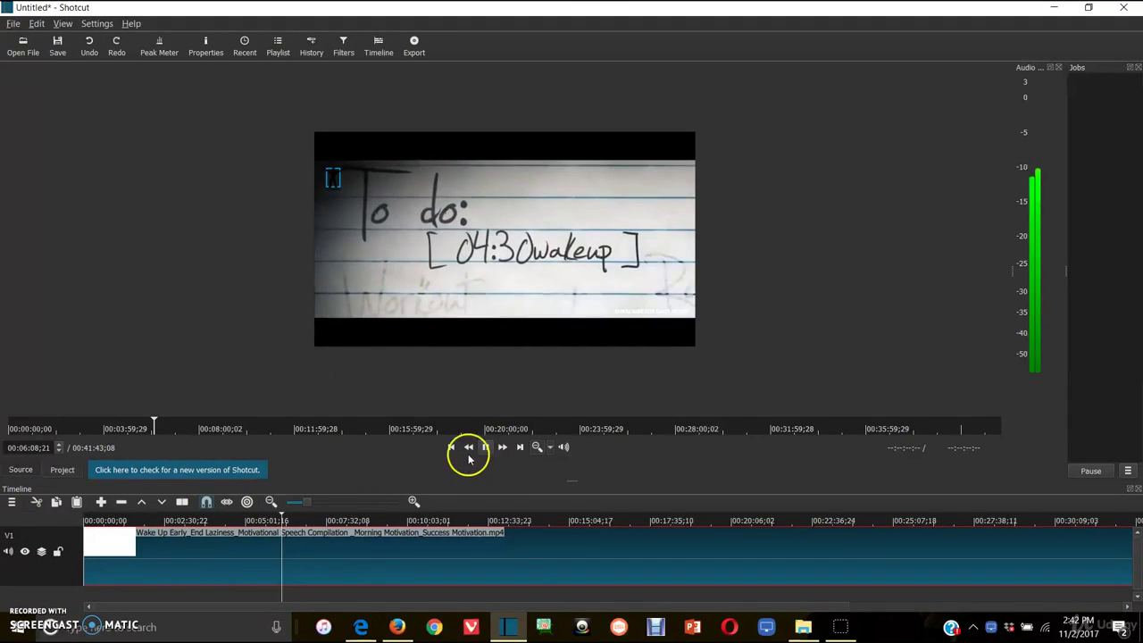
drag(286, 518, 271, 517)
click(485, 446)
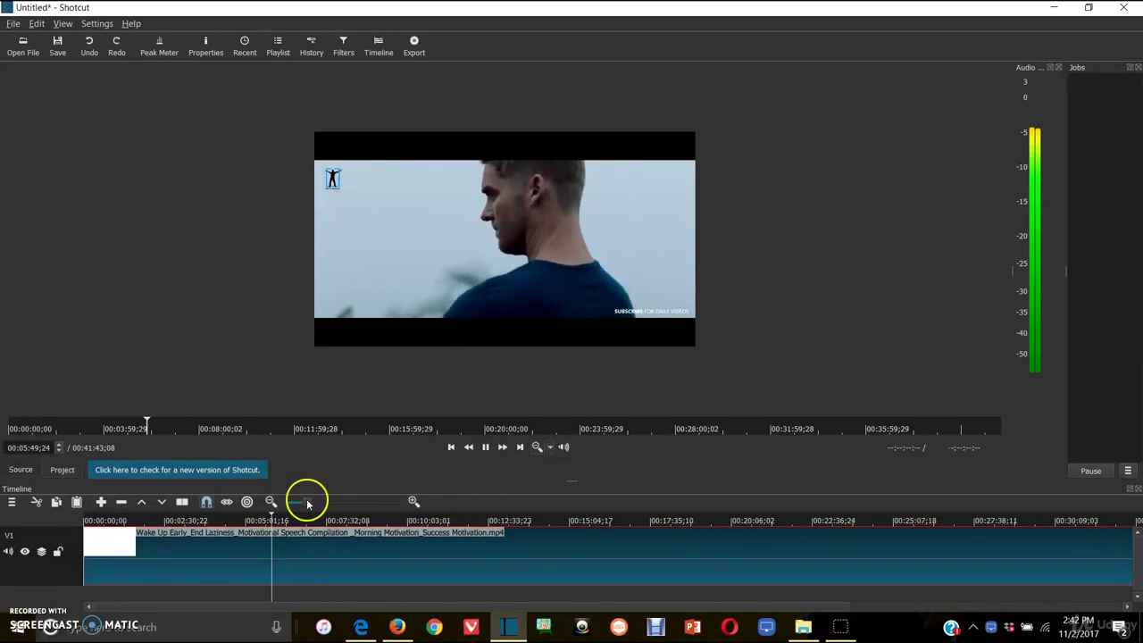
drag(272, 516, 260, 517)
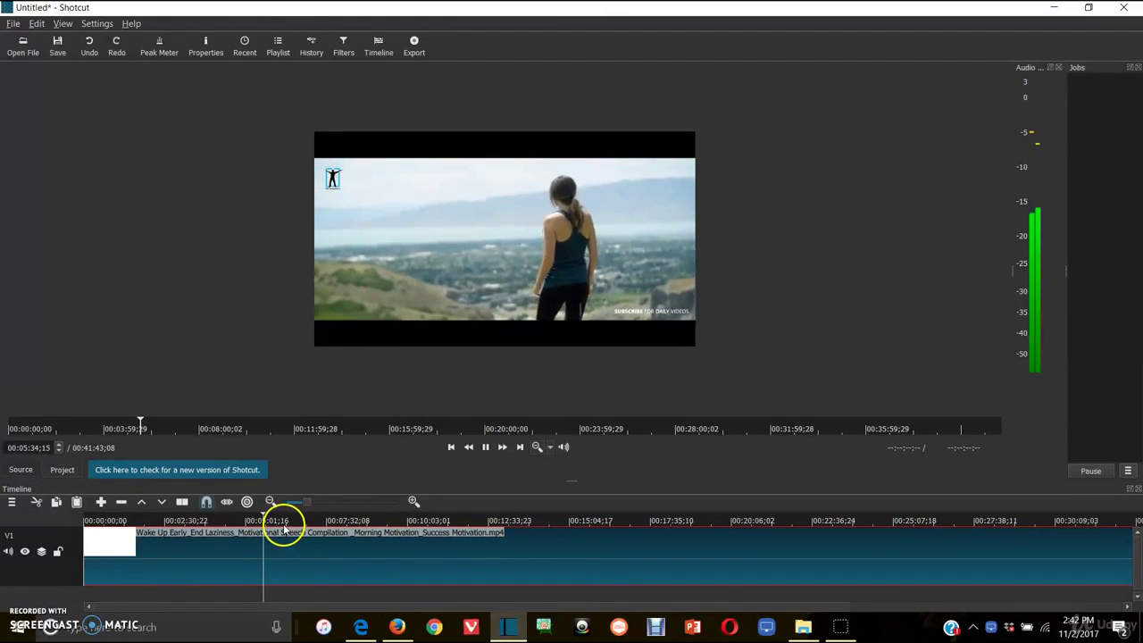
click(485, 446)
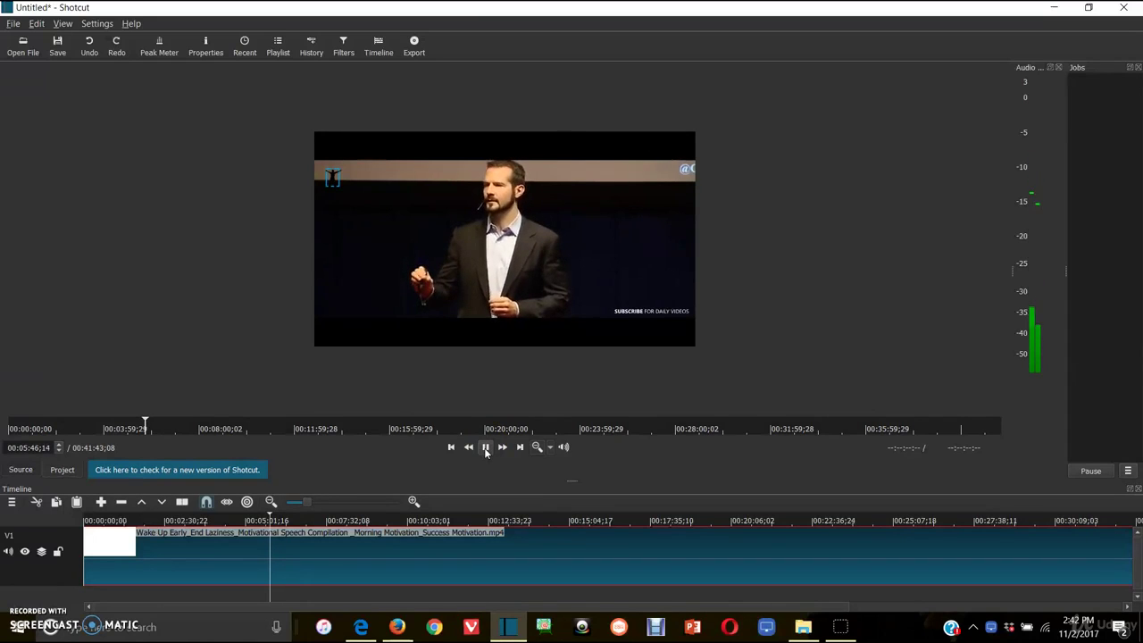
click(485, 447)
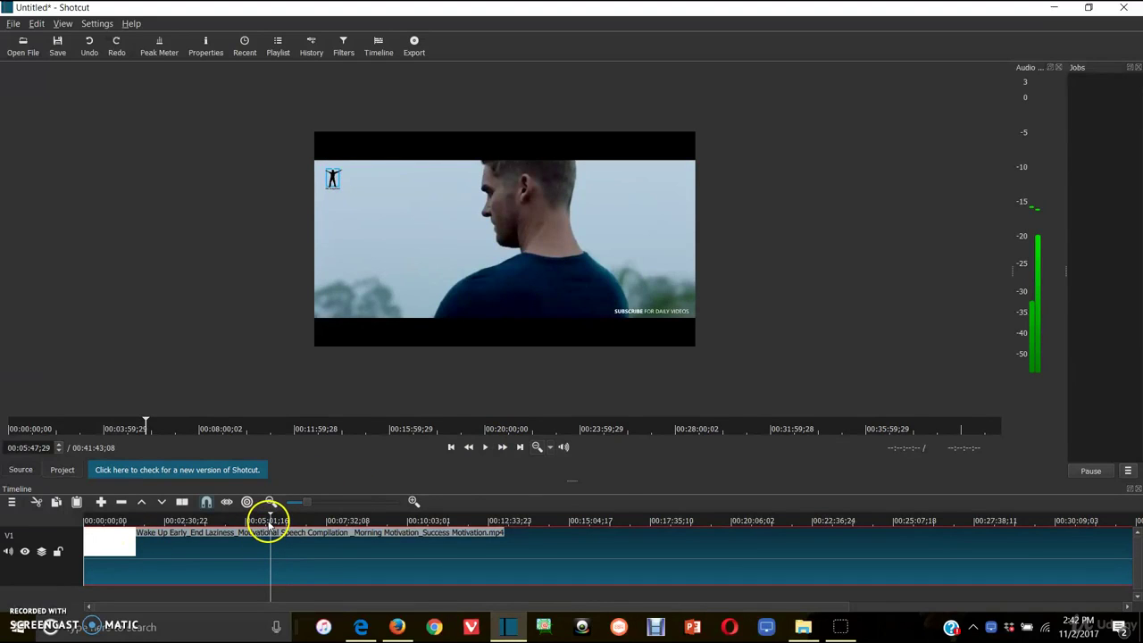
Split the clip at the playhead and shift the second segment along the track, leaving a gap of about 3 minutes 45 seconds
right_click(271, 520)
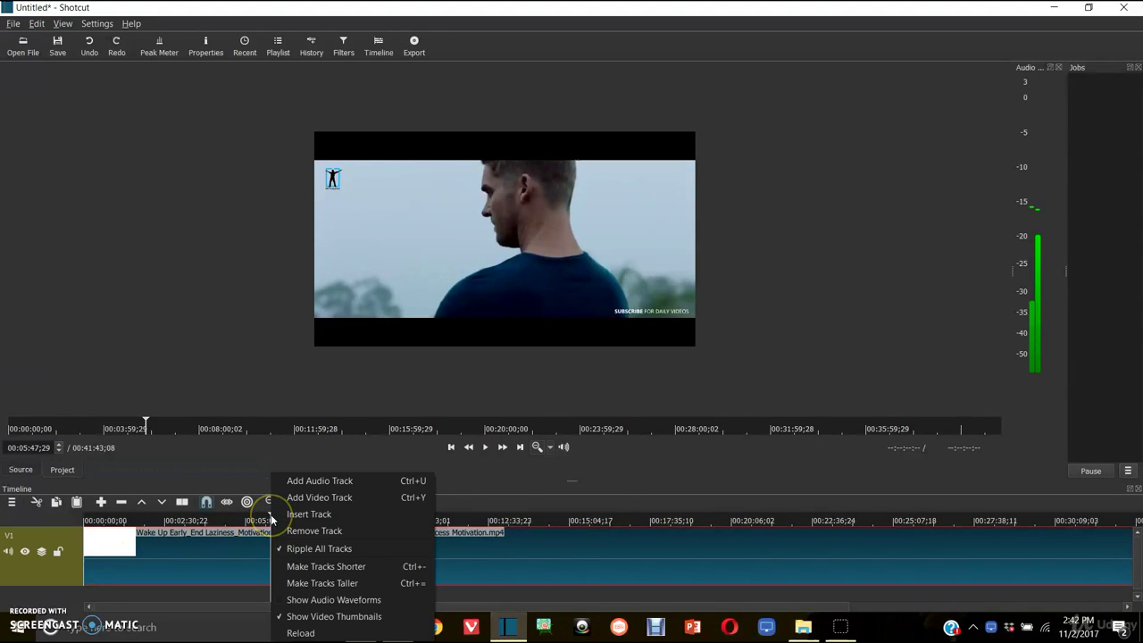
click(235, 453)
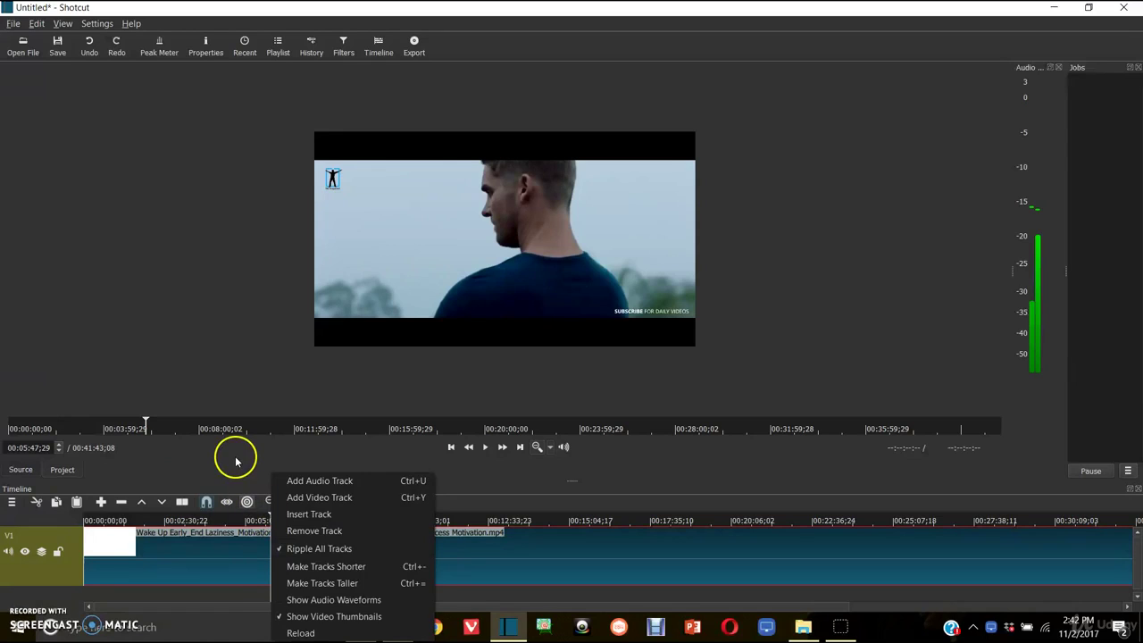
right_click(270, 520)
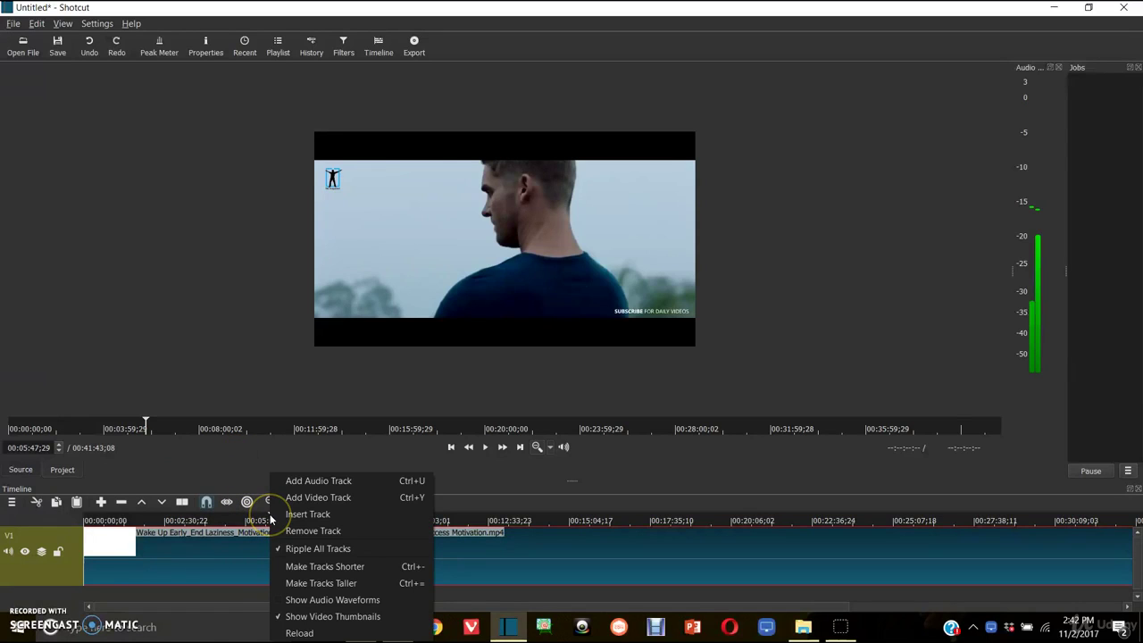
right_click(255, 578)
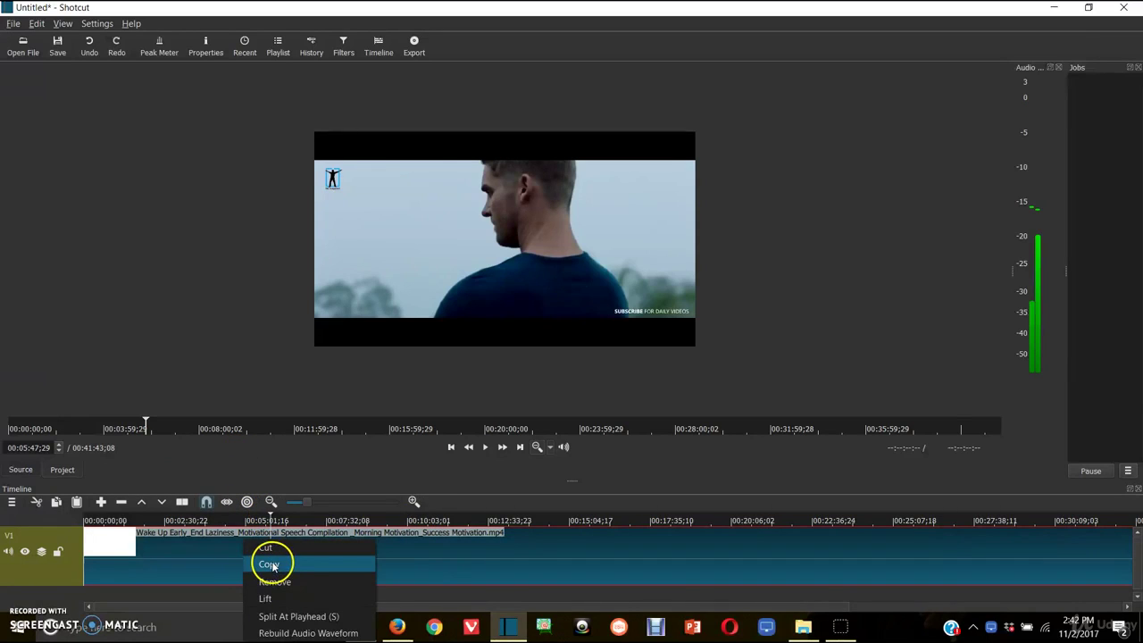
click(283, 614)
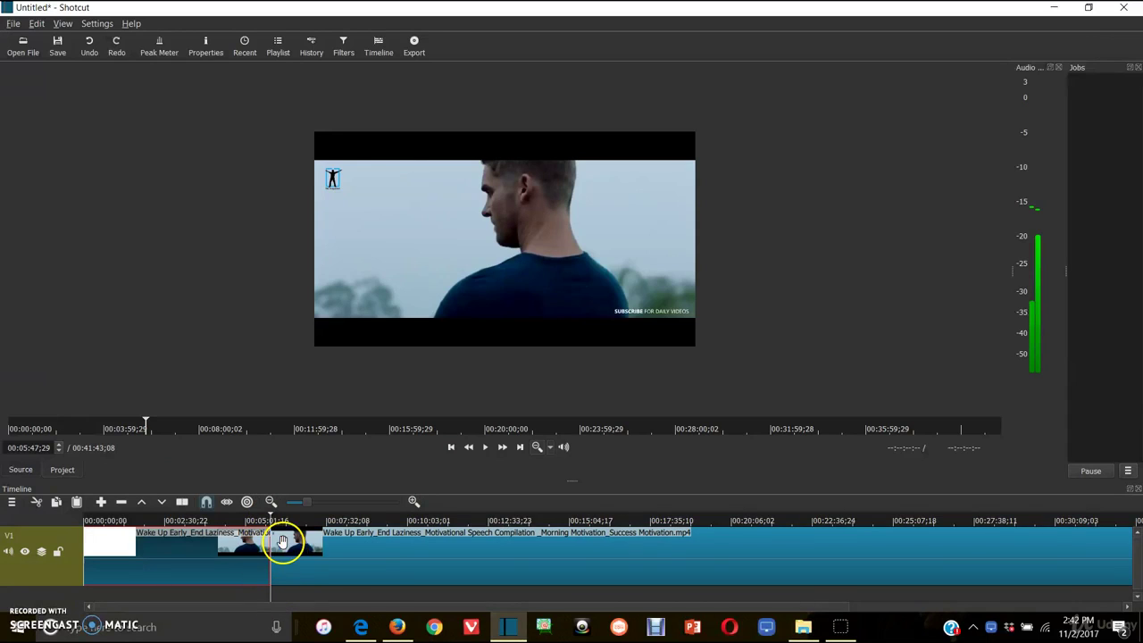
drag(286, 551, 425, 553)
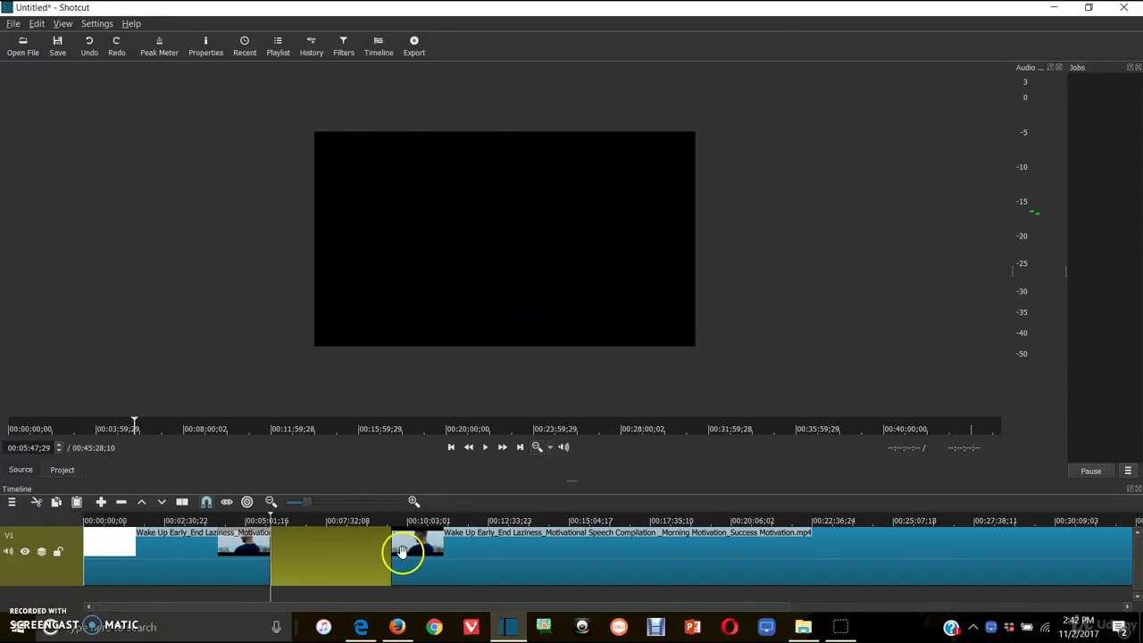
click(401, 549)
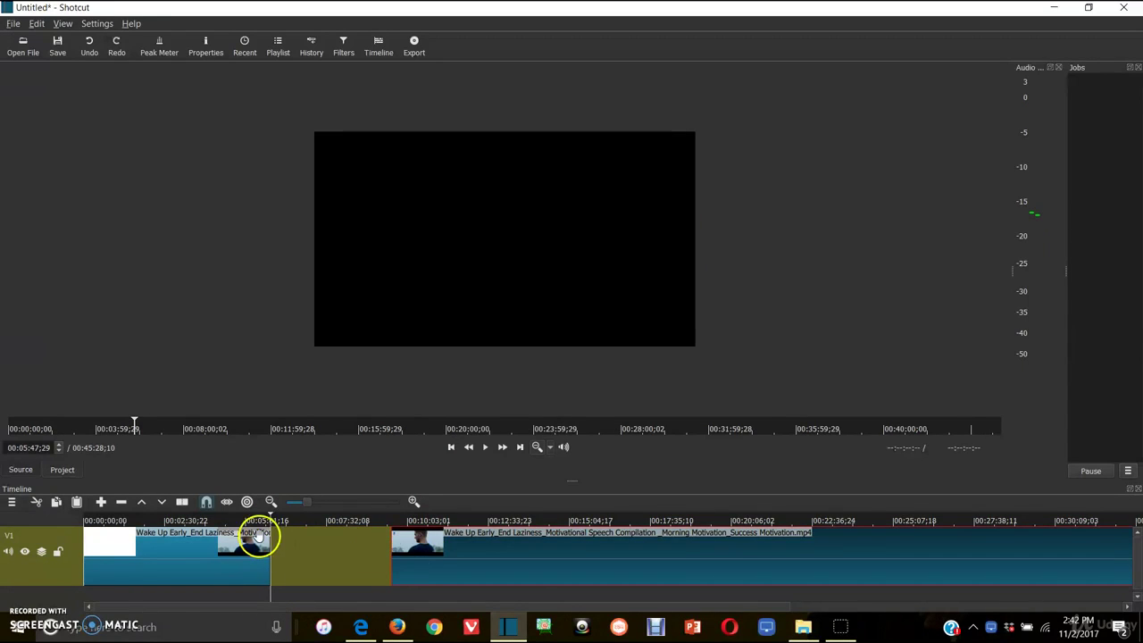
Remove the first segment from the track and place the remaining segment at the start of the timeline
click(252, 539)
drag(248, 548, 276, 556)
right_click(234, 556)
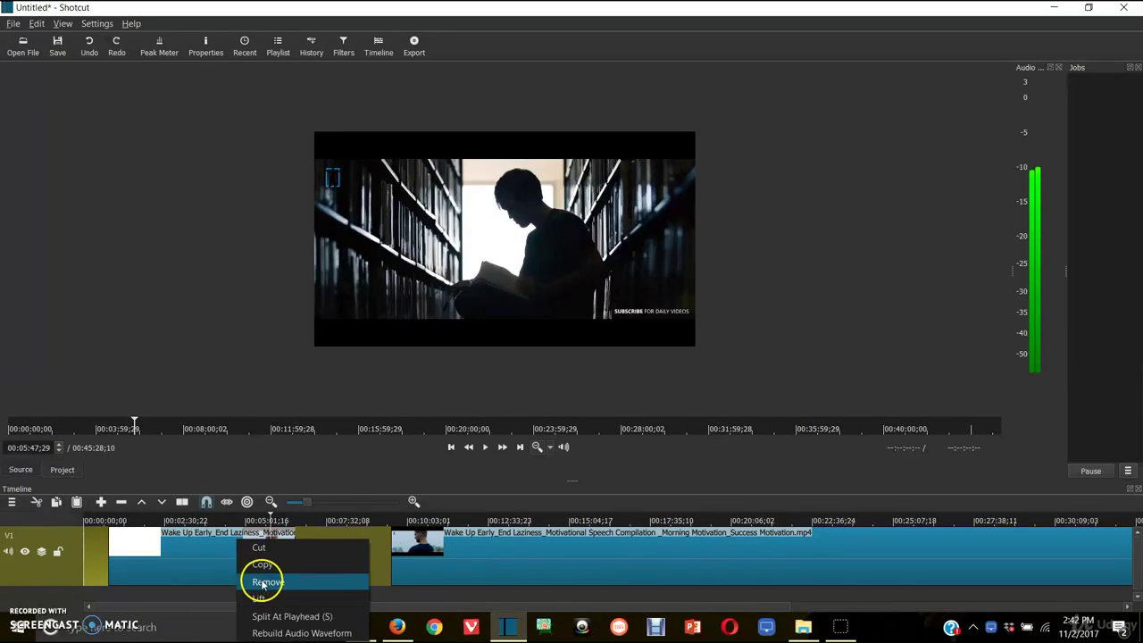
click(262, 585)
drag(408, 563, 204, 563)
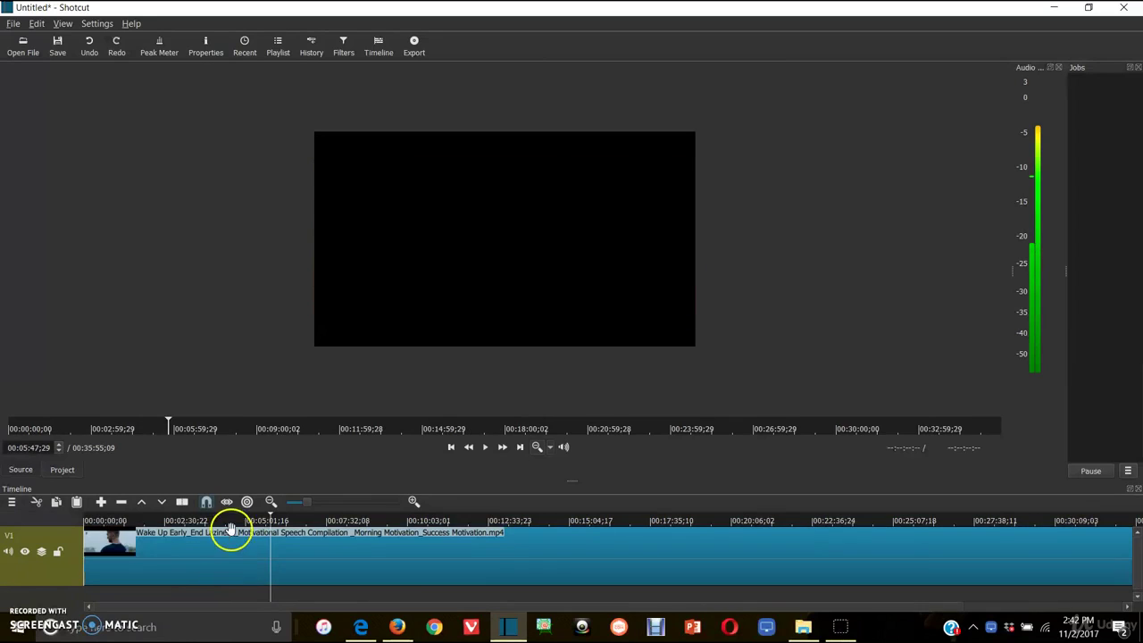
Play the trimmed clip from the start of the timeline for about five seconds to check the new opening
drag(272, 516, 77, 518)
click(484, 447)
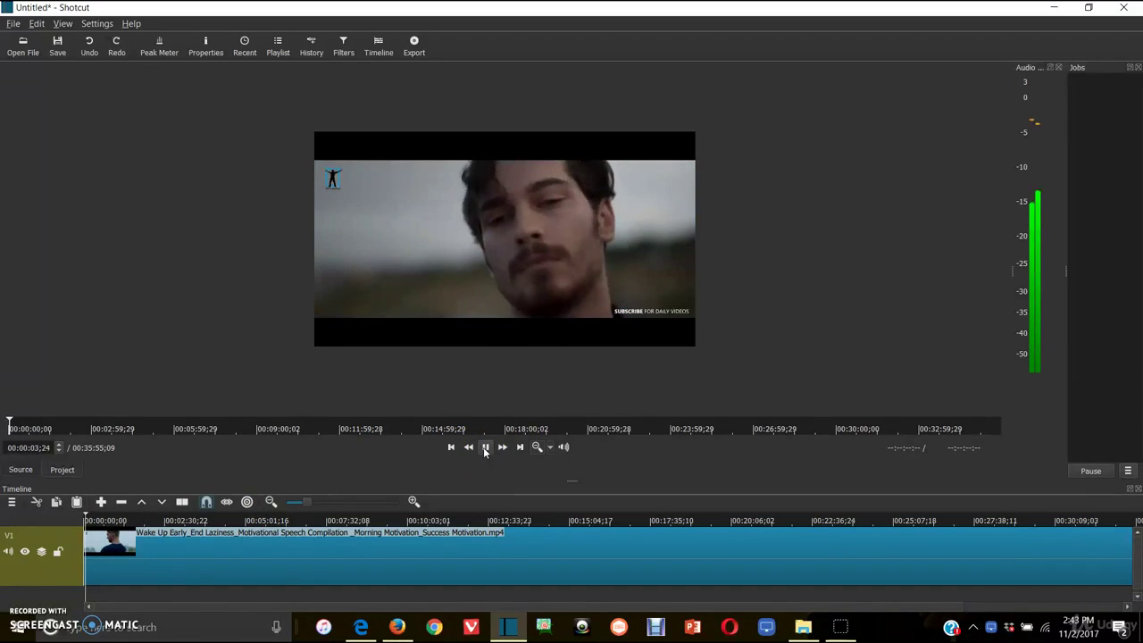
click(485, 447)
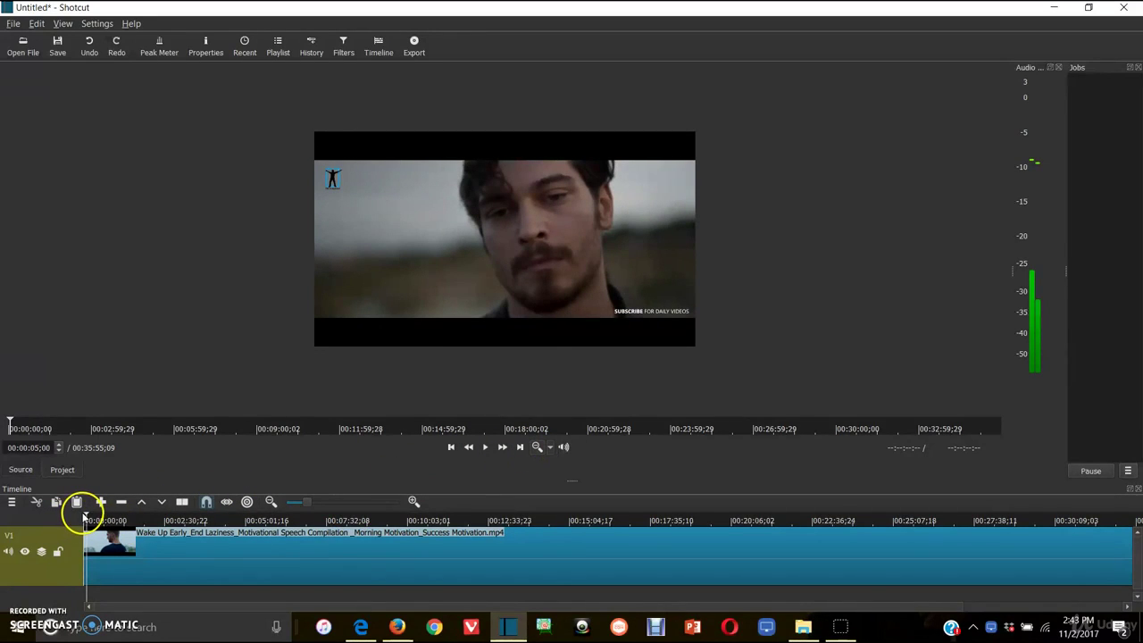
Split the clip at 00:03:29;15 and shift the second segment along the track, leaving a gap of about 3 minutes
drag(87, 517, 198, 523)
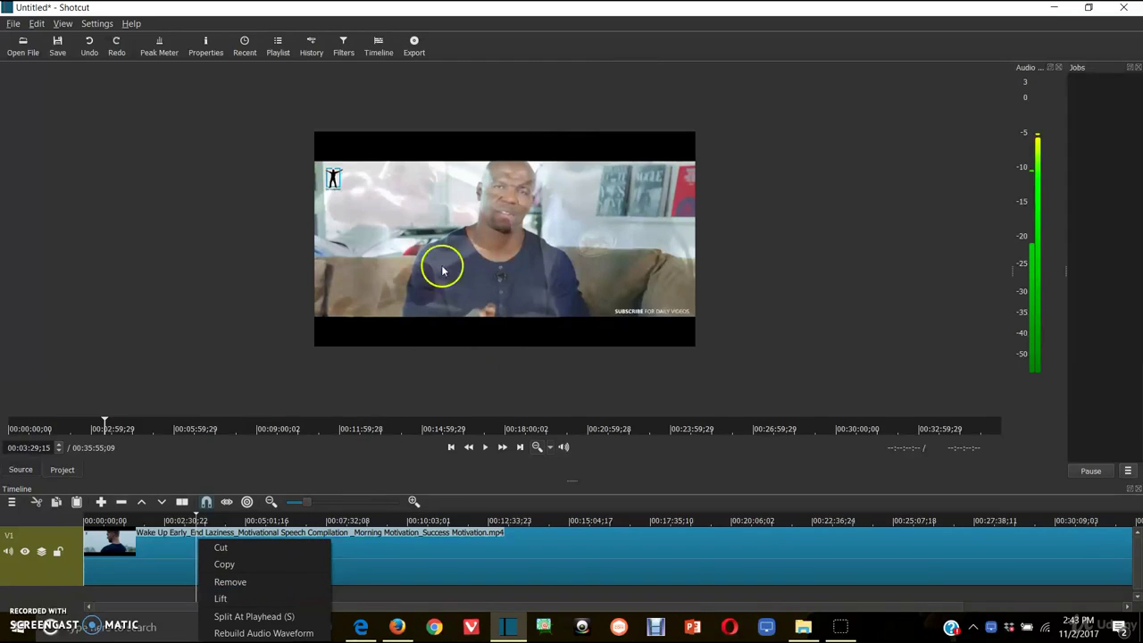
click(230, 616)
drag(204, 566, 375, 562)
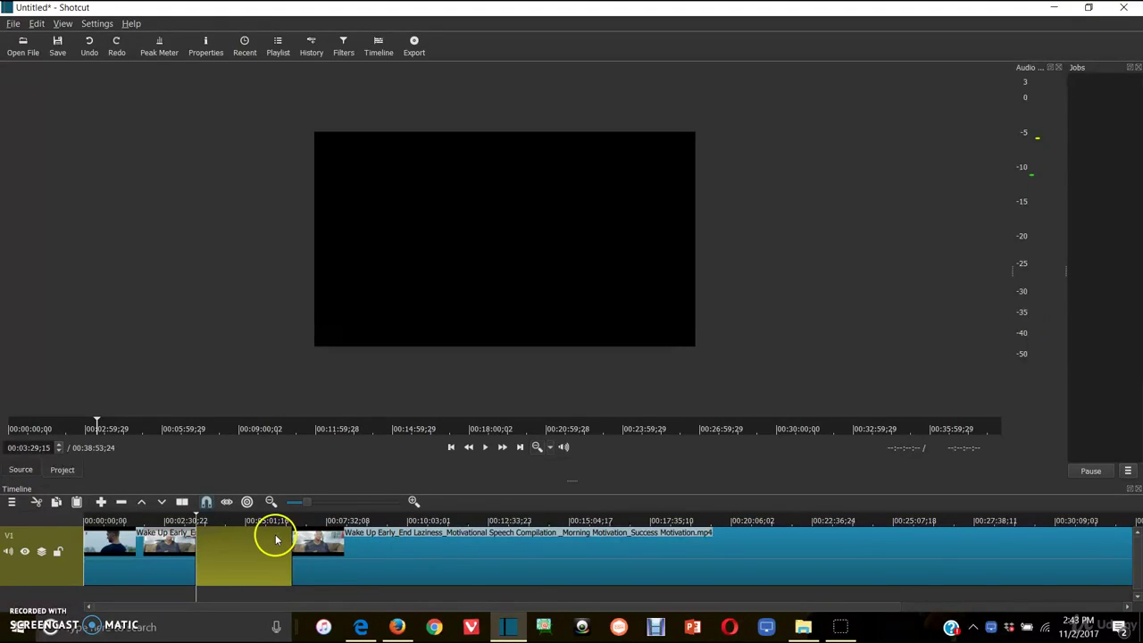
Preview the segment after the gap from about 00:11:24 and split it at 00:11:25;17
click(446, 523)
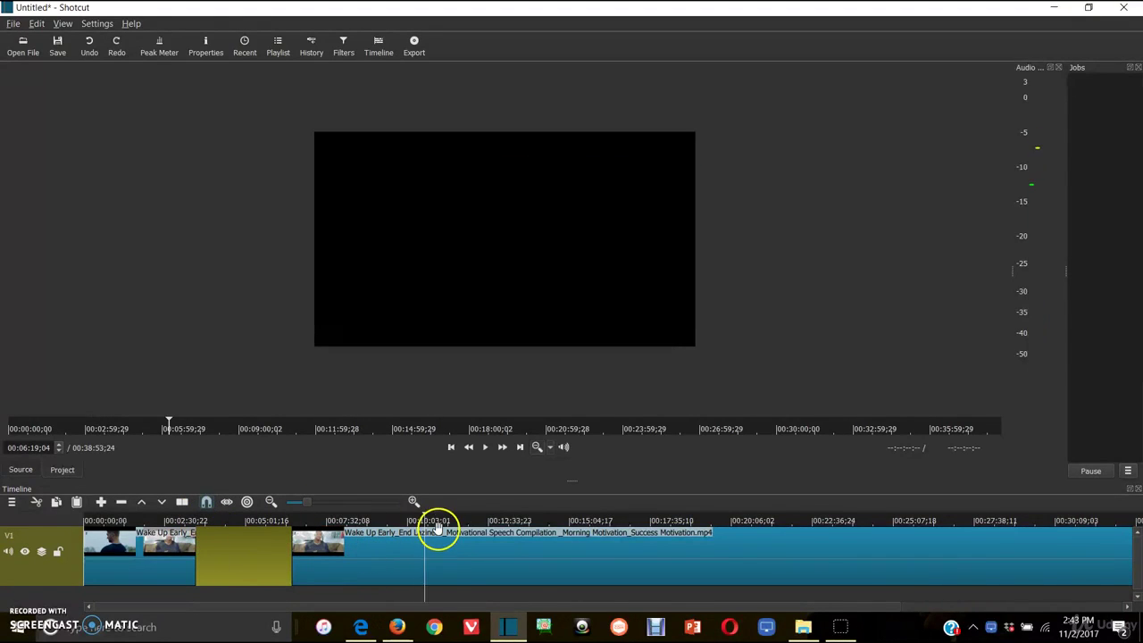
click(484, 447)
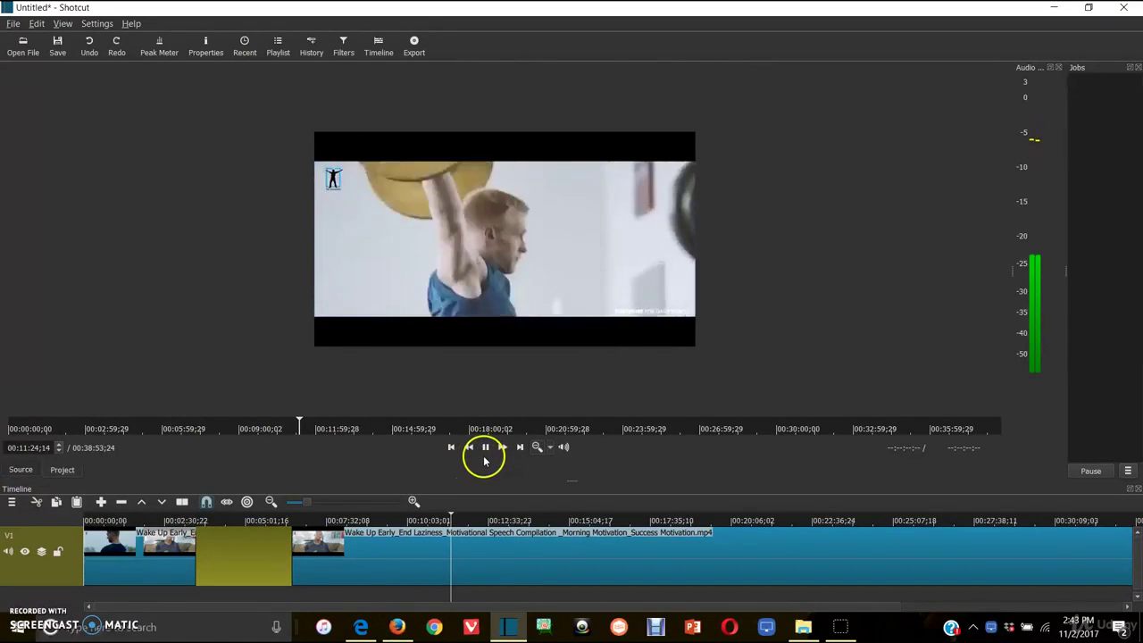
click(484, 447)
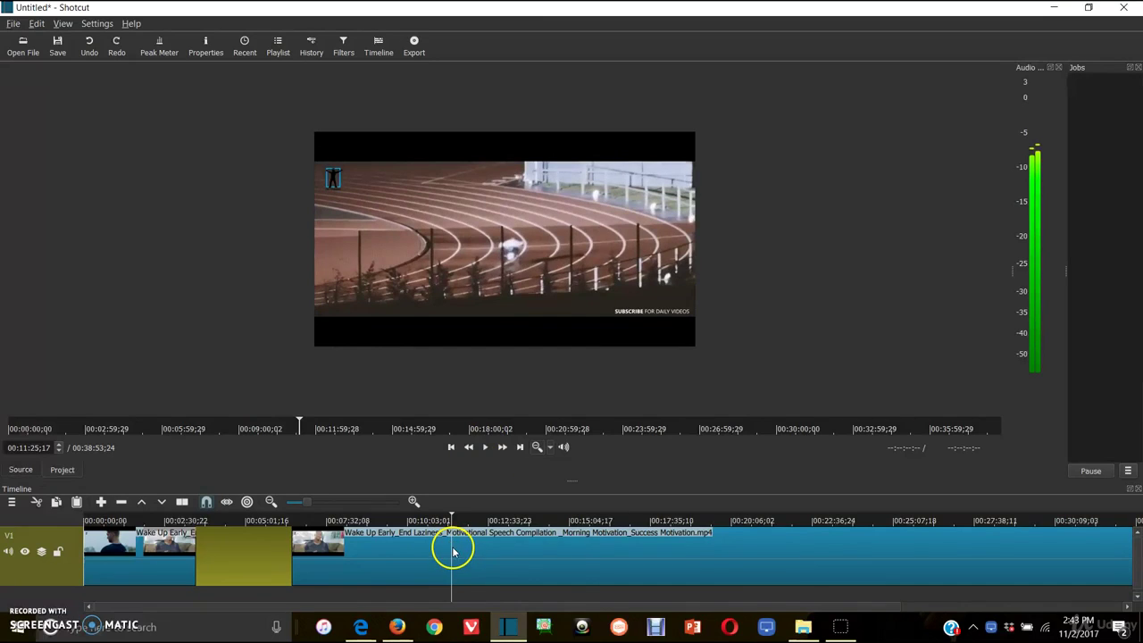
right_click(452, 553)
click(466, 612)
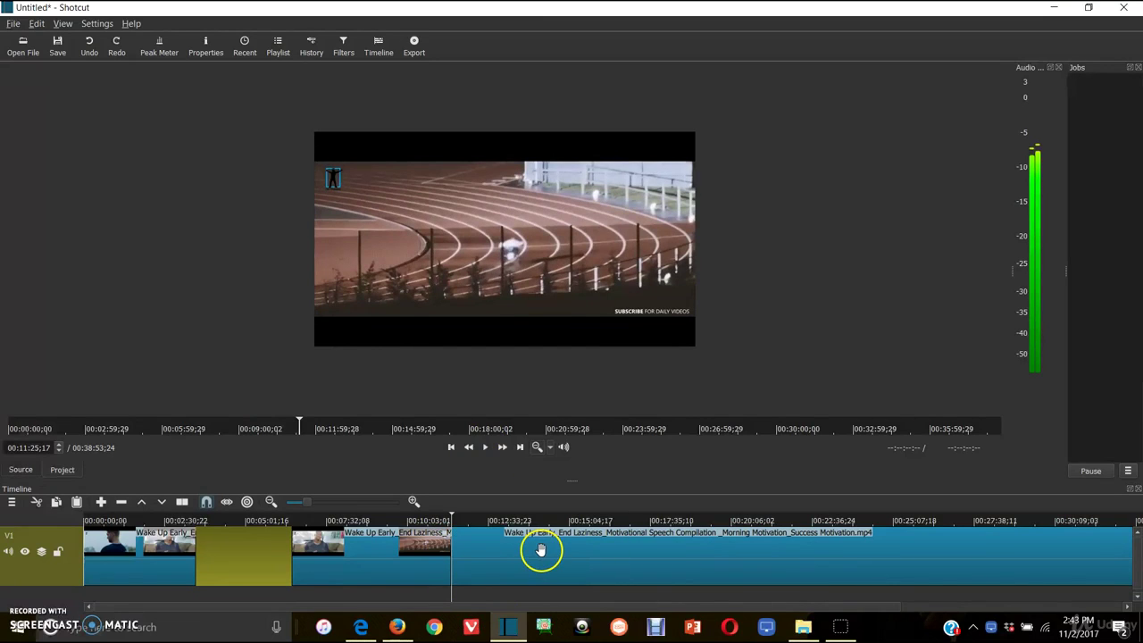
Shift the last segment along the track, leaving a gap of about 4 minutes, and split it at 00:20:15;26
drag(540, 550, 688, 541)
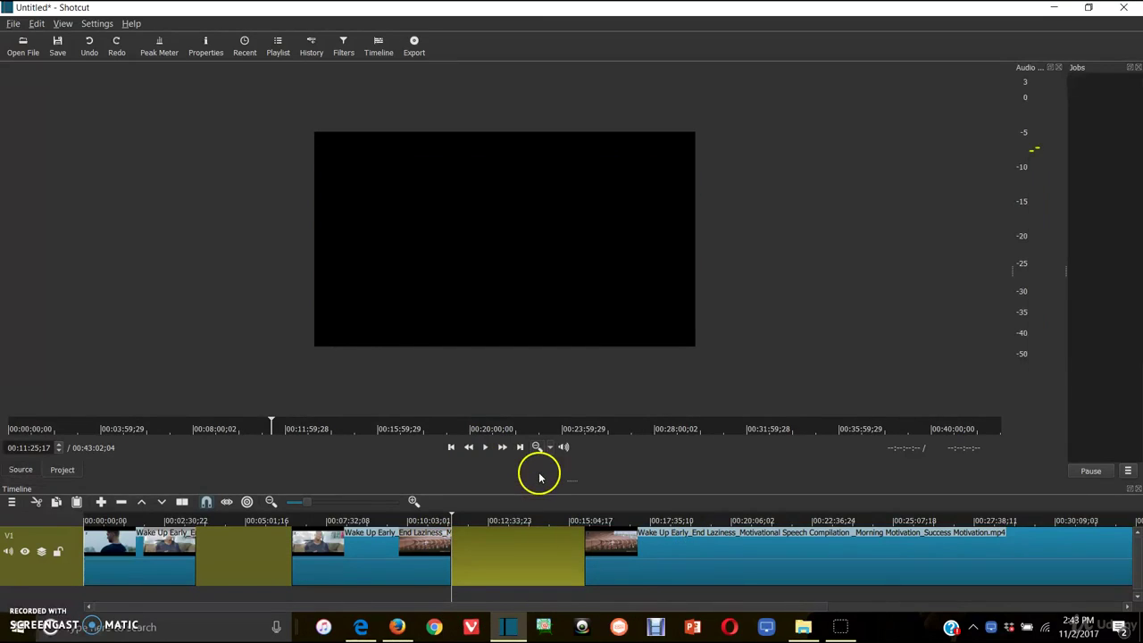
drag(453, 518, 735, 522)
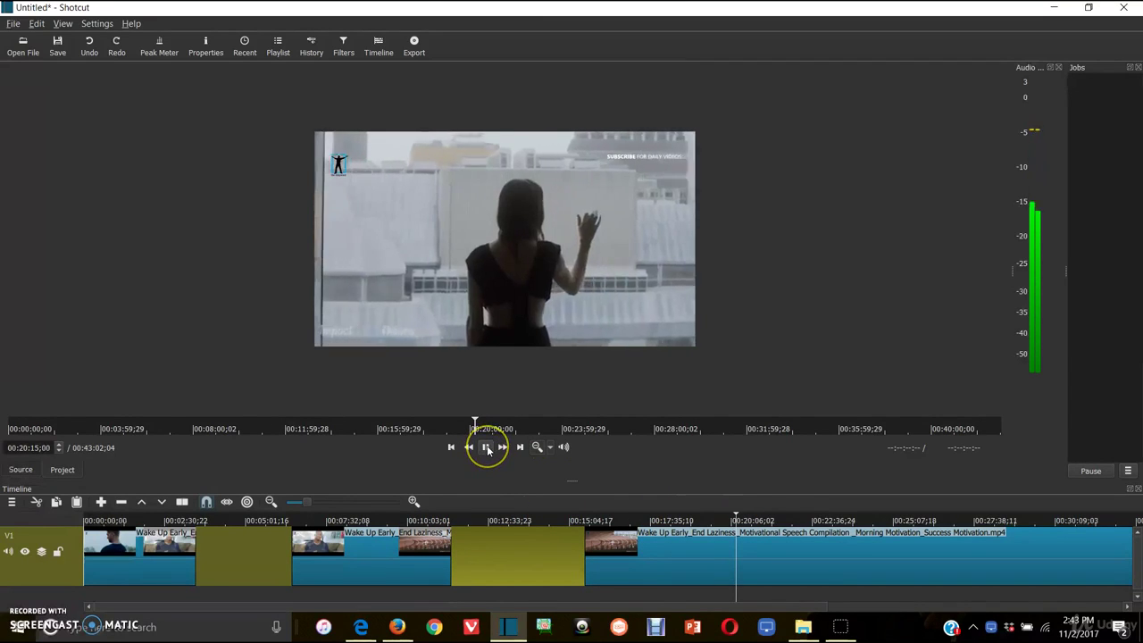
right_click(738, 541)
click(764, 616)
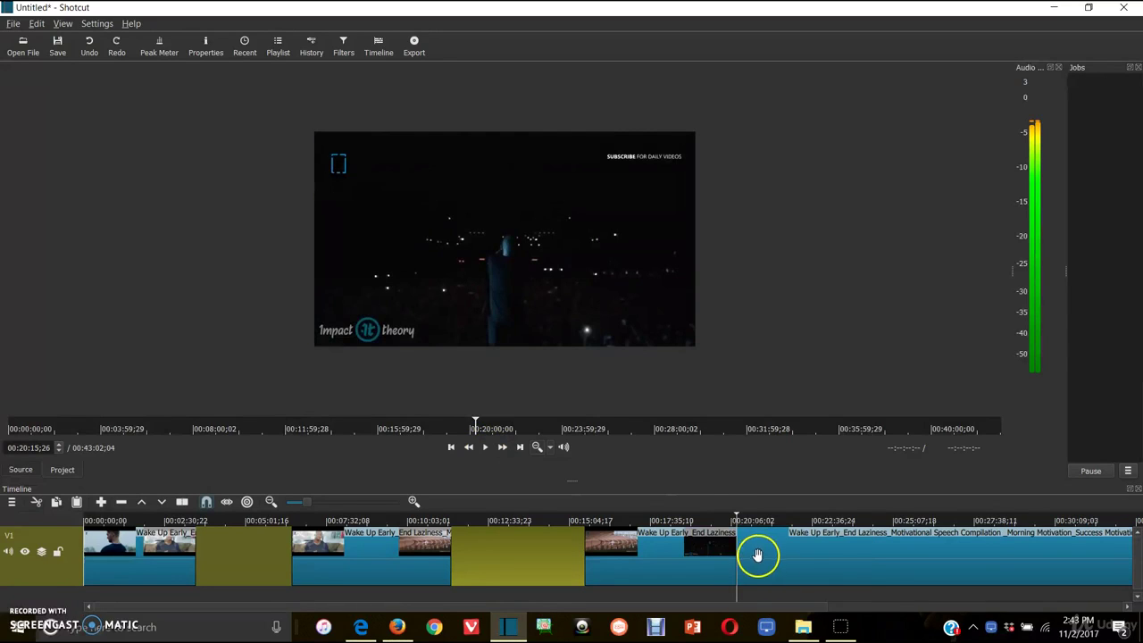
Move the third segment about 2 minutes earlier on the track, separating it from the last segment
drag(625, 555, 551, 554)
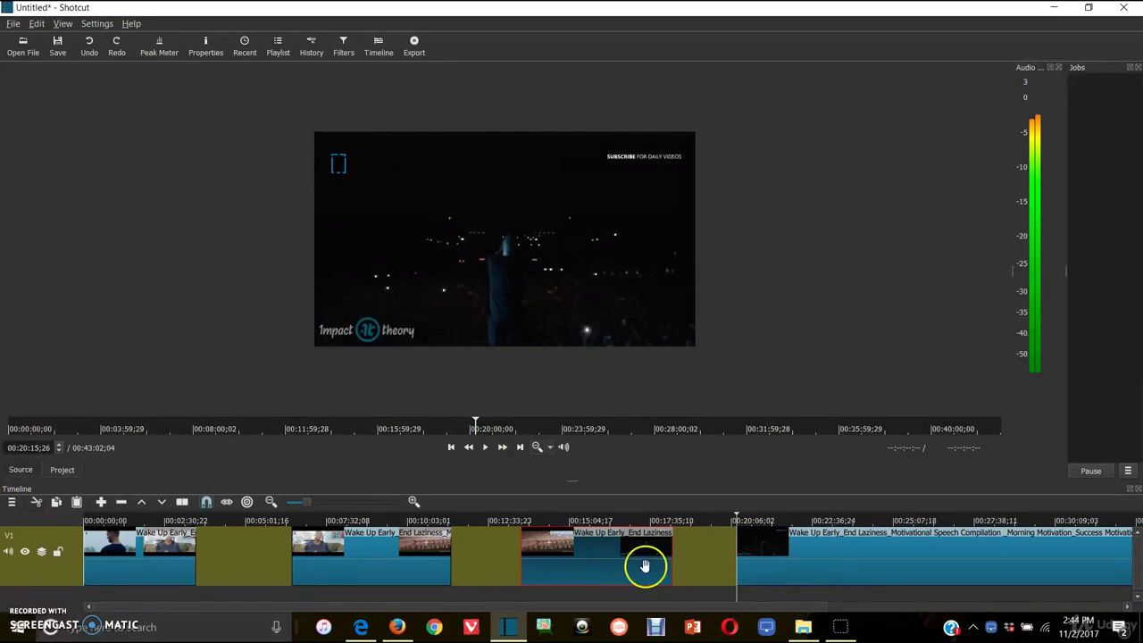
Split the last segment at 00:25:53;01 and delete the part after the split
click(914, 566)
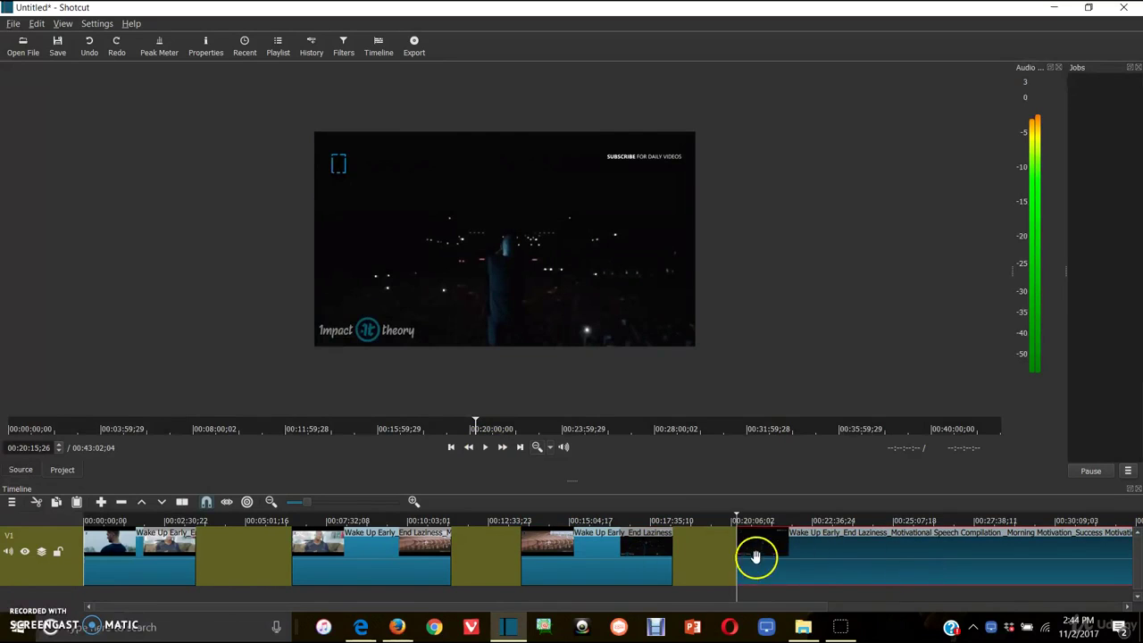
drag(738, 518, 914, 521)
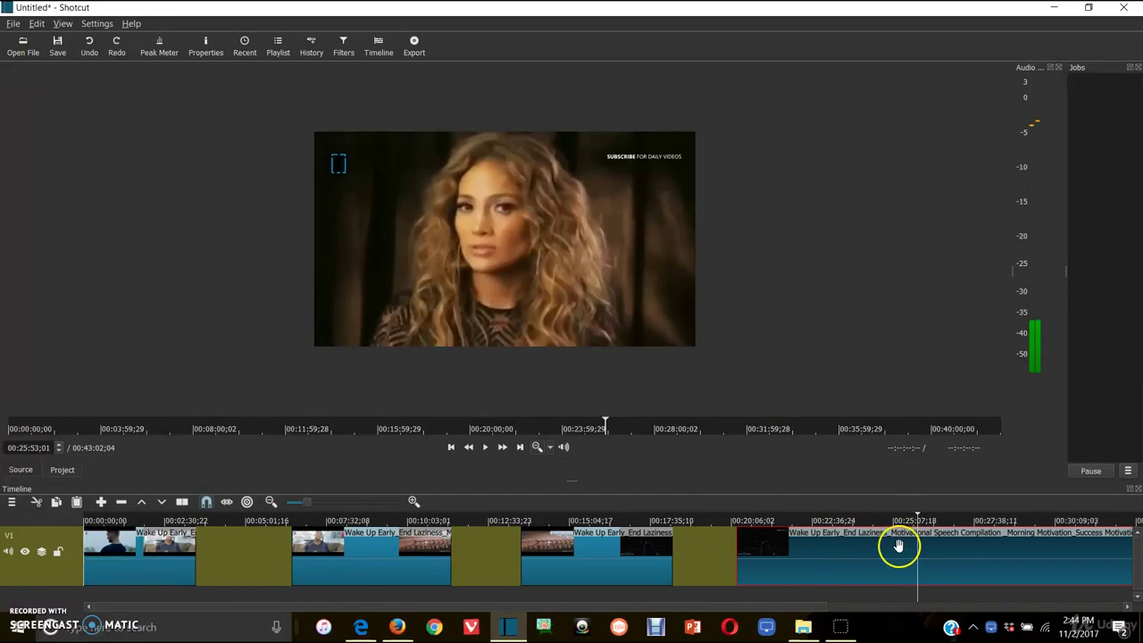
right_click(918, 560)
click(940, 615)
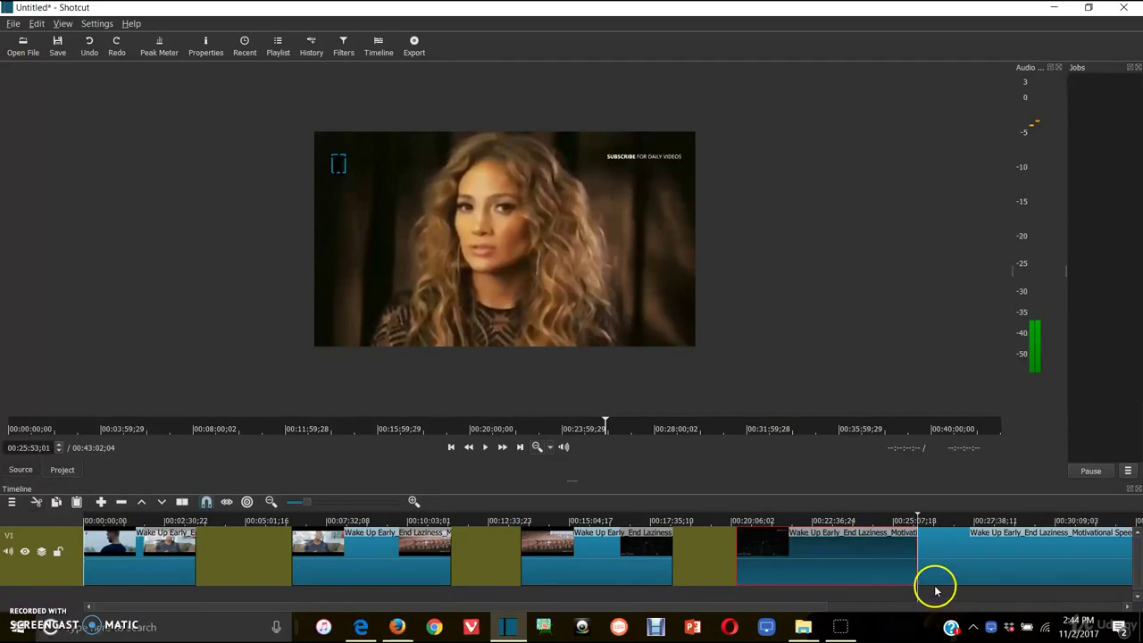
click(1021, 559)
key(Delete)
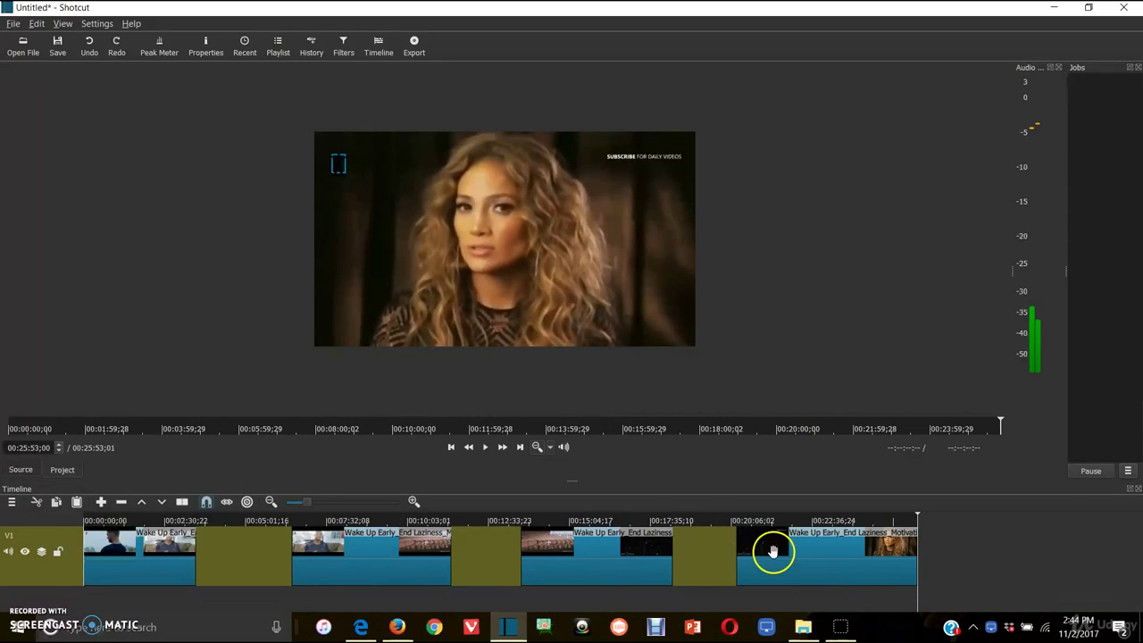
Move the first segment to the end of the track, behind the segment that ends with the woman's close-up
click(703, 557)
mouse_move(703, 518)
mouse_down()
mouse_move(684, 518)
mouse_move(705, 518)
mouse_up()
drag(183, 533, 990, 557)
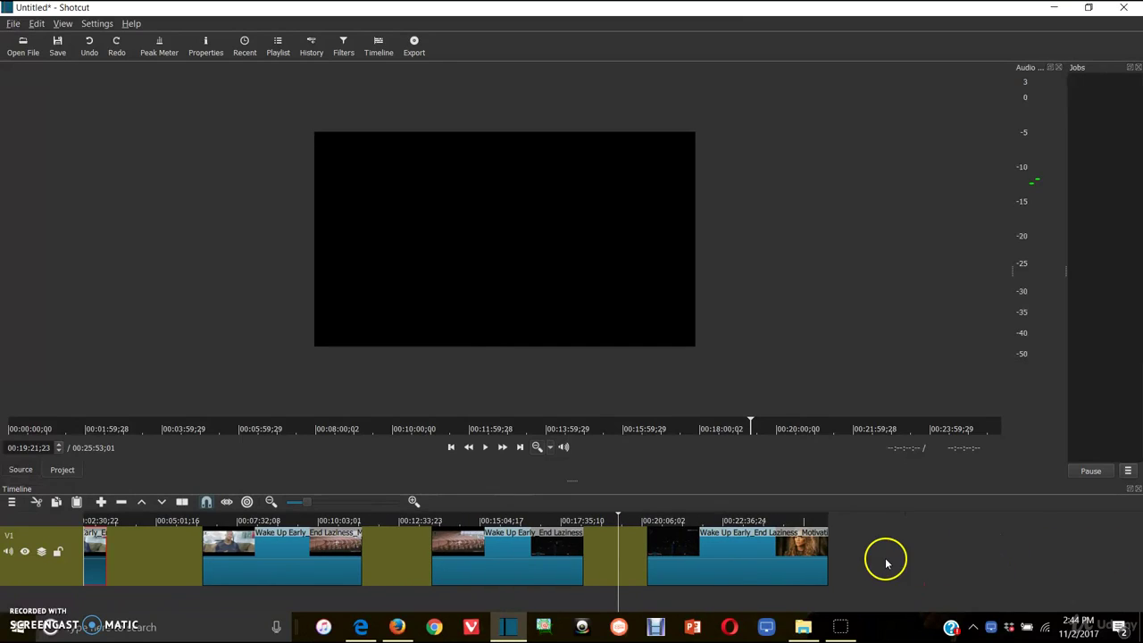
drag(105, 558, 1048, 548)
Rearrange the segments on the track so the original fourth comes first, followed by the third, the first and the second
drag(808, 558, 138, 556)
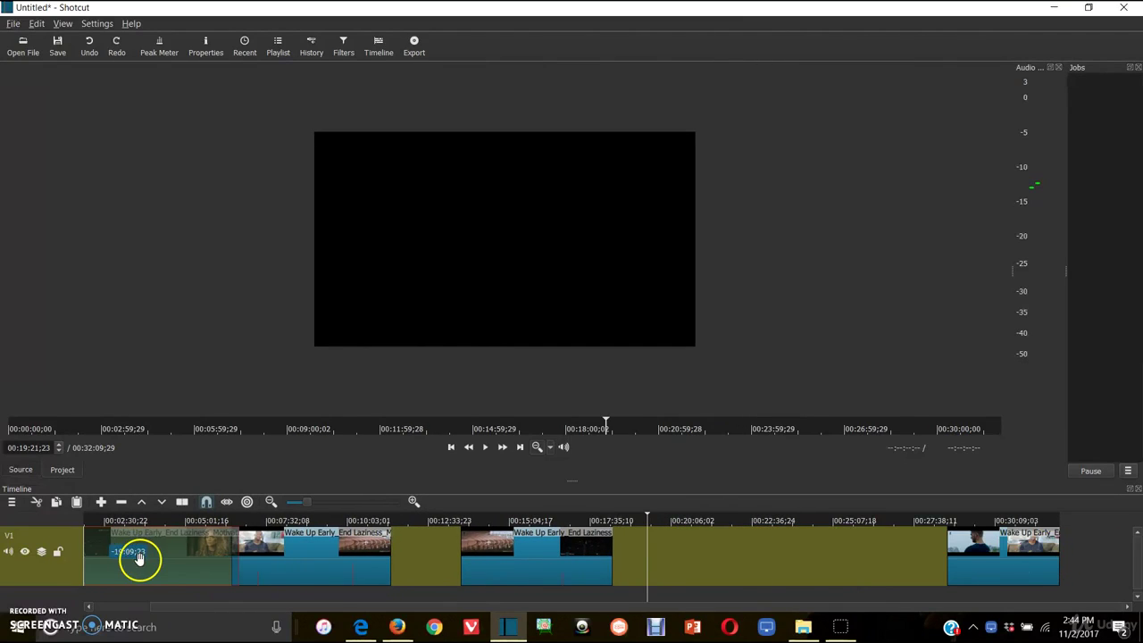
mouse_move(309, 566)
mouse_down()
mouse_move(360, 576)
mouse_move(536, 571)
mouse_move(377, 559)
mouse_move(782, 566)
mouse_move(318, 553)
mouse_up()
drag(961, 551, 389, 548)
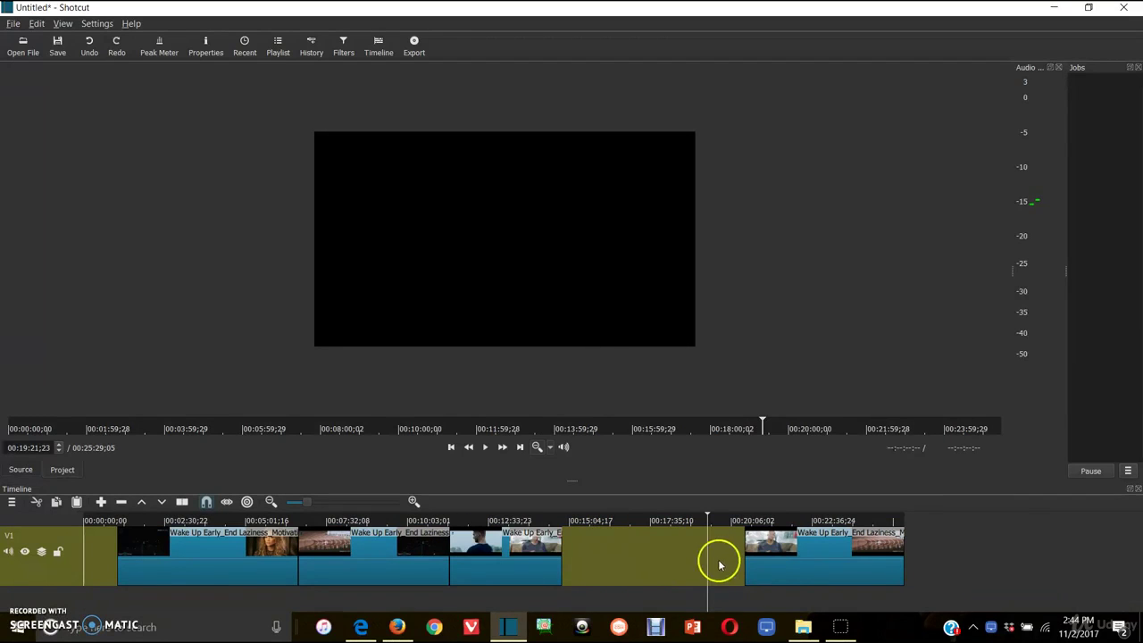
Close all gaps by placing the four segments end to end from the start of the timeline
drag(849, 566, 641, 570)
drag(191, 563, 115, 555)
mouse_move(367, 580)
mouse_down()
mouse_move(331, 571)
mouse_move(357, 572)
mouse_up()
drag(500, 568, 452, 565)
drag(619, 562, 559, 559)
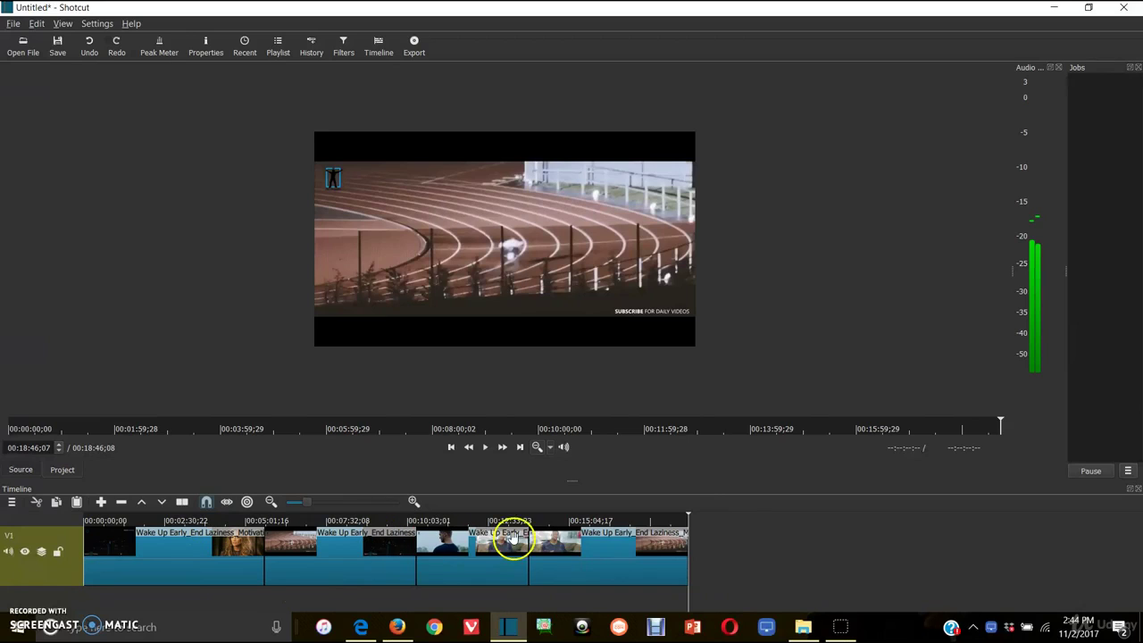
Return the playback position to the beginning of the edited video
click(451, 454)
click(451, 454)
click(451, 455)
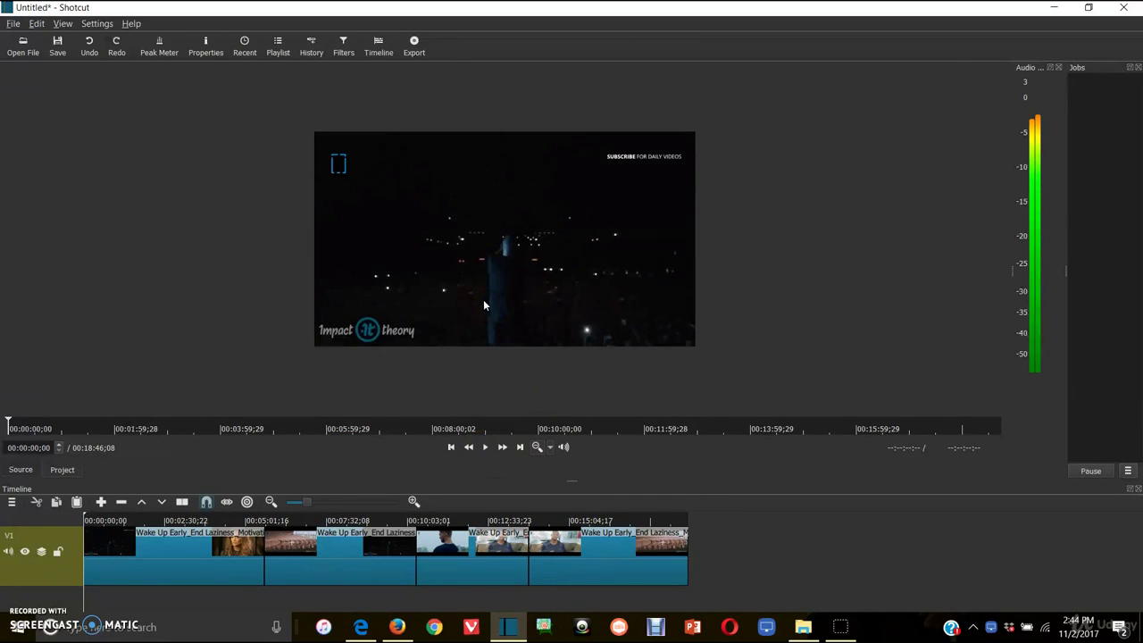
click(511, 262)
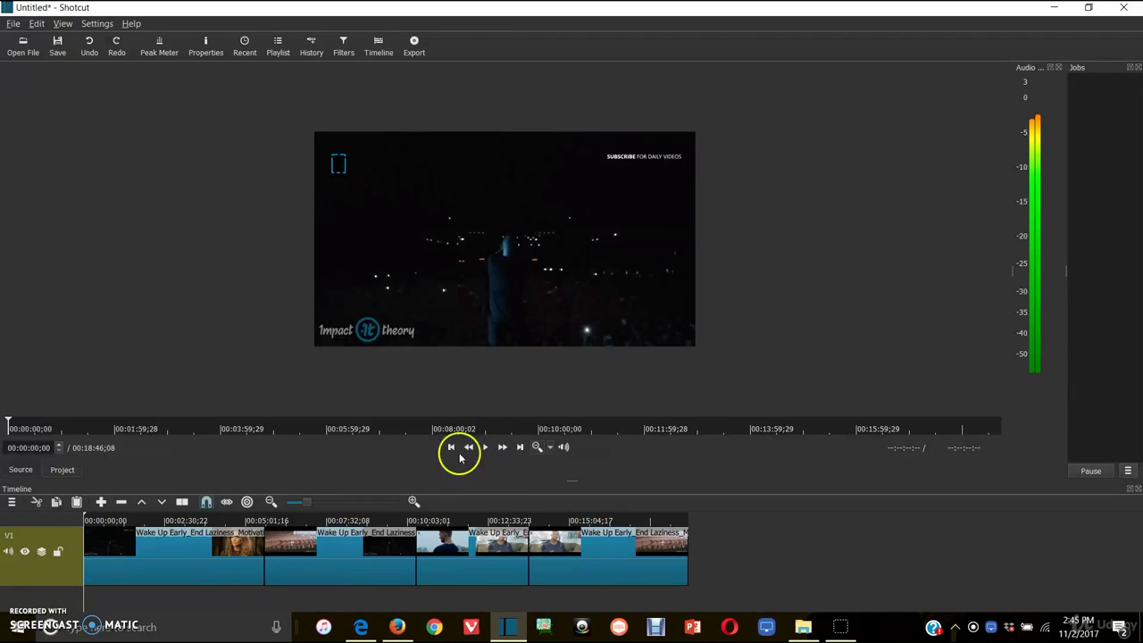
click(710, 525)
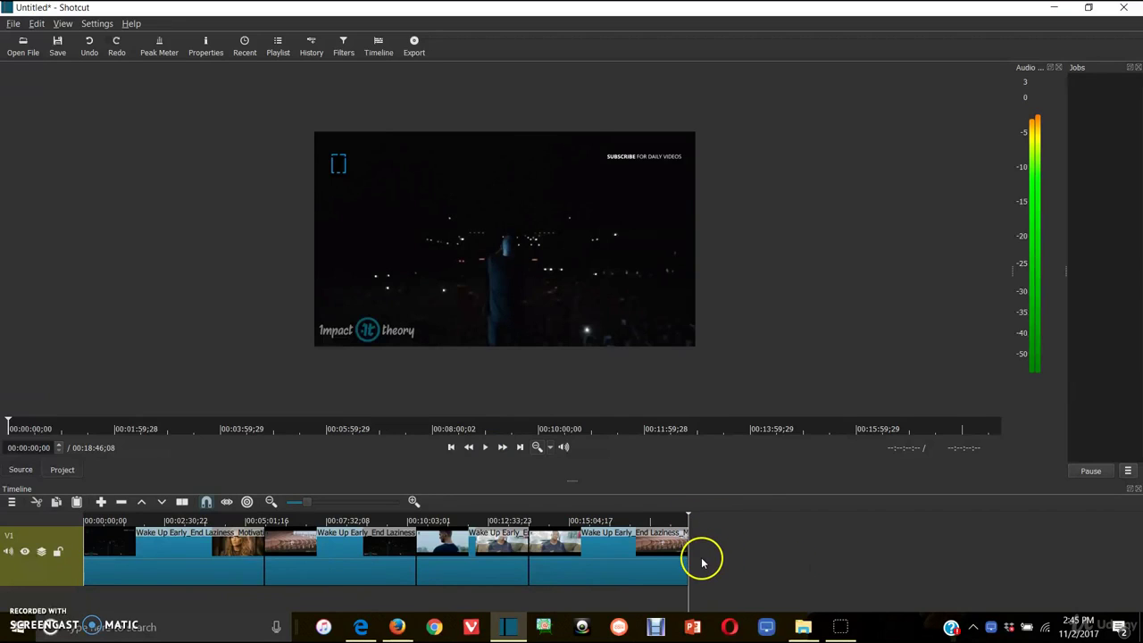
right_click(702, 563)
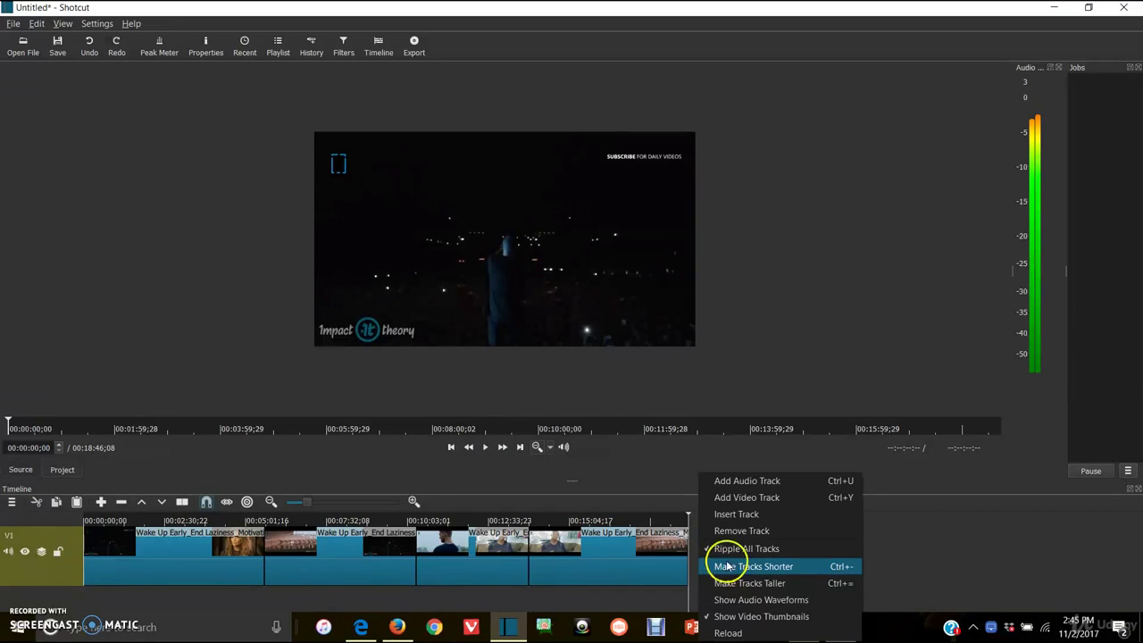
click(891, 562)
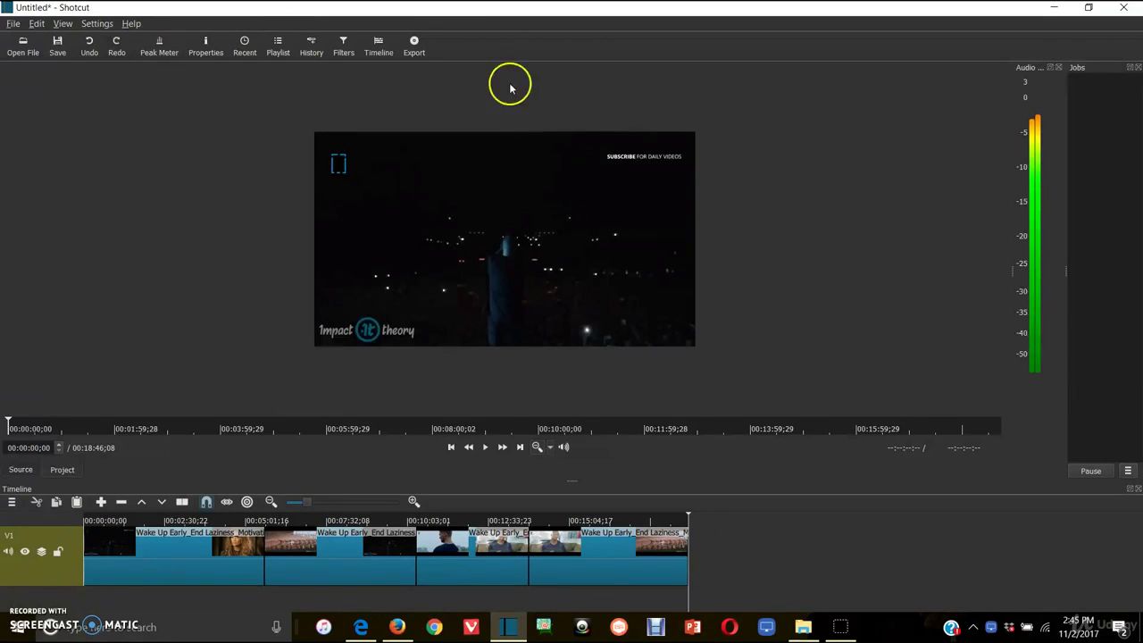
Bring up the export settings and choose the stock H.264 High preset
click(416, 51)
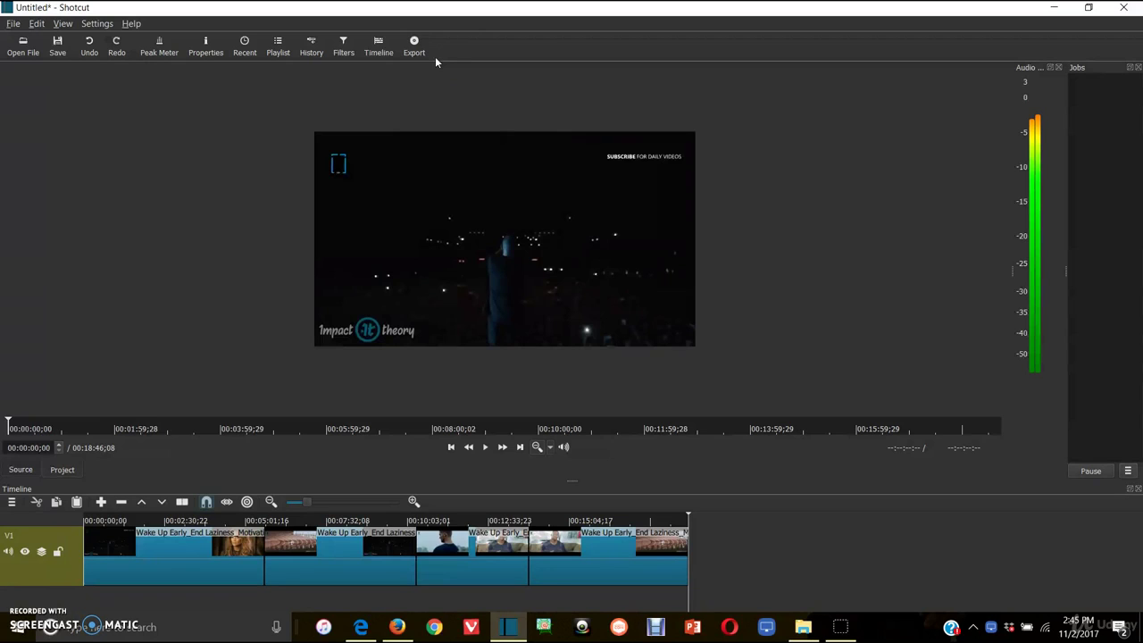
click(415, 51)
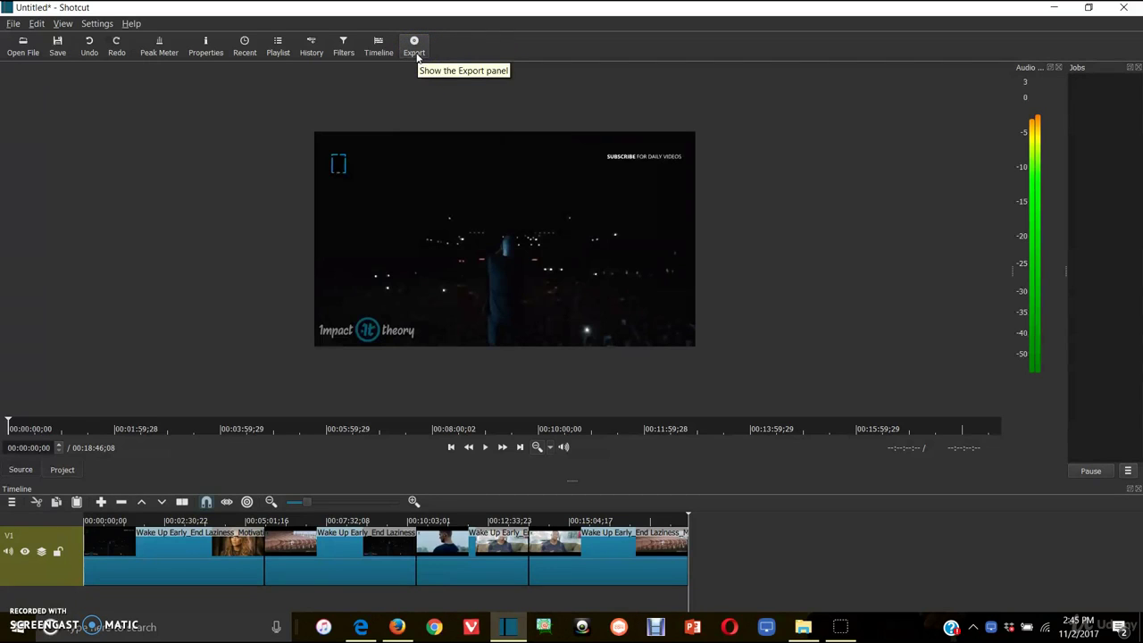
click(415, 51)
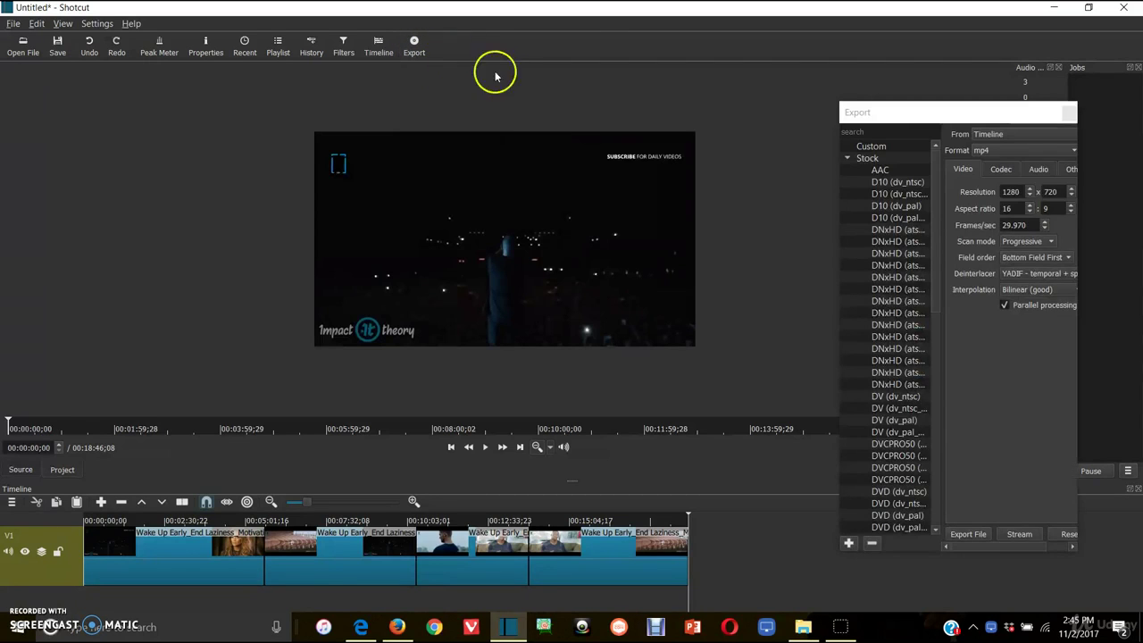
scroll(893, 303, down, 5)
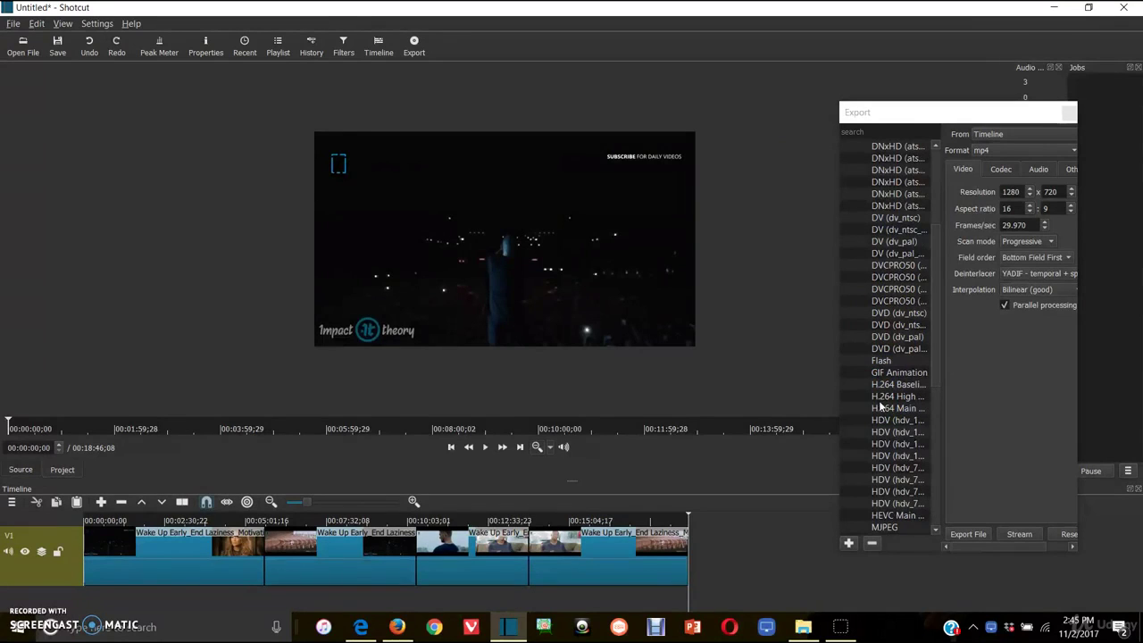
click(886, 398)
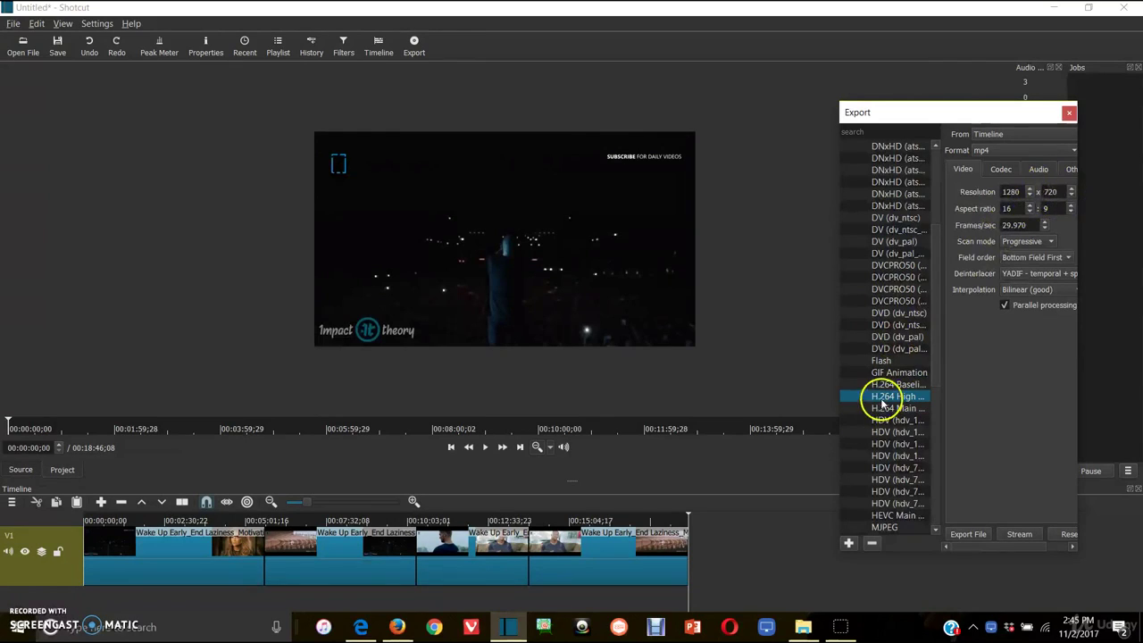
Set the export resolution height to 1080 and the aspect ratio to 1280:1080
double_click(1006, 208)
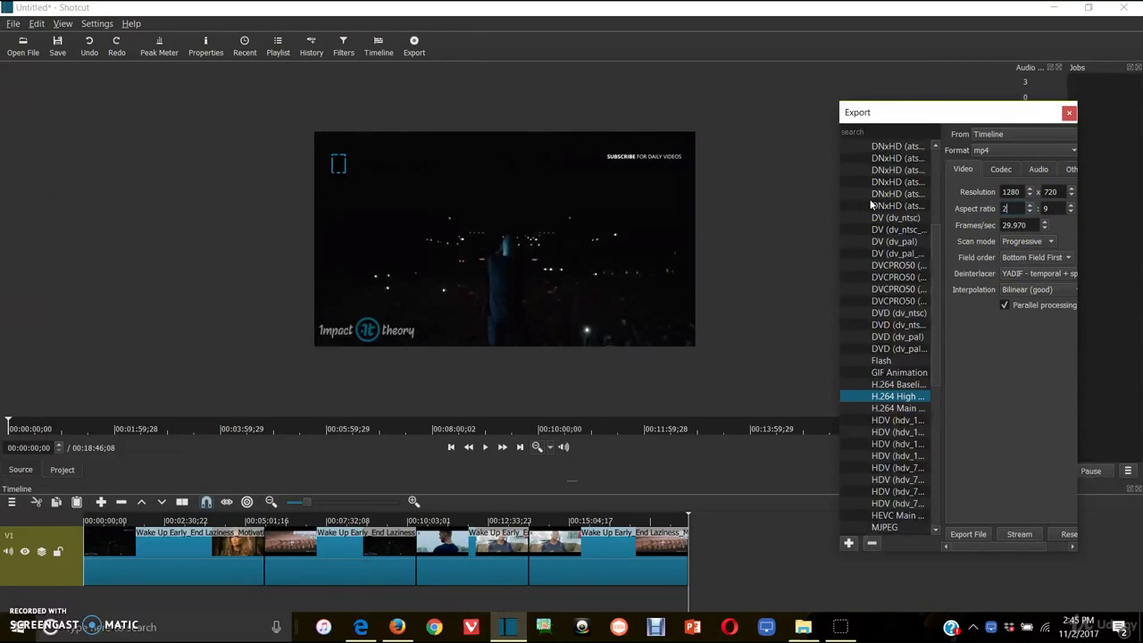
text(2)
key(BackSpace)
text(1280)
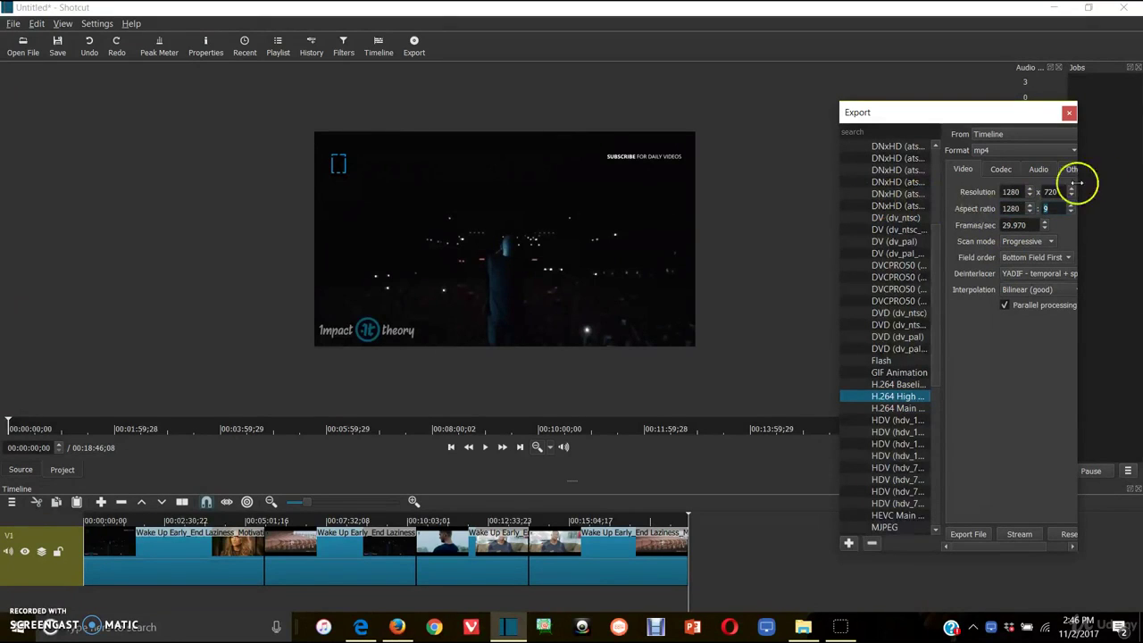
double_click(1050, 191)
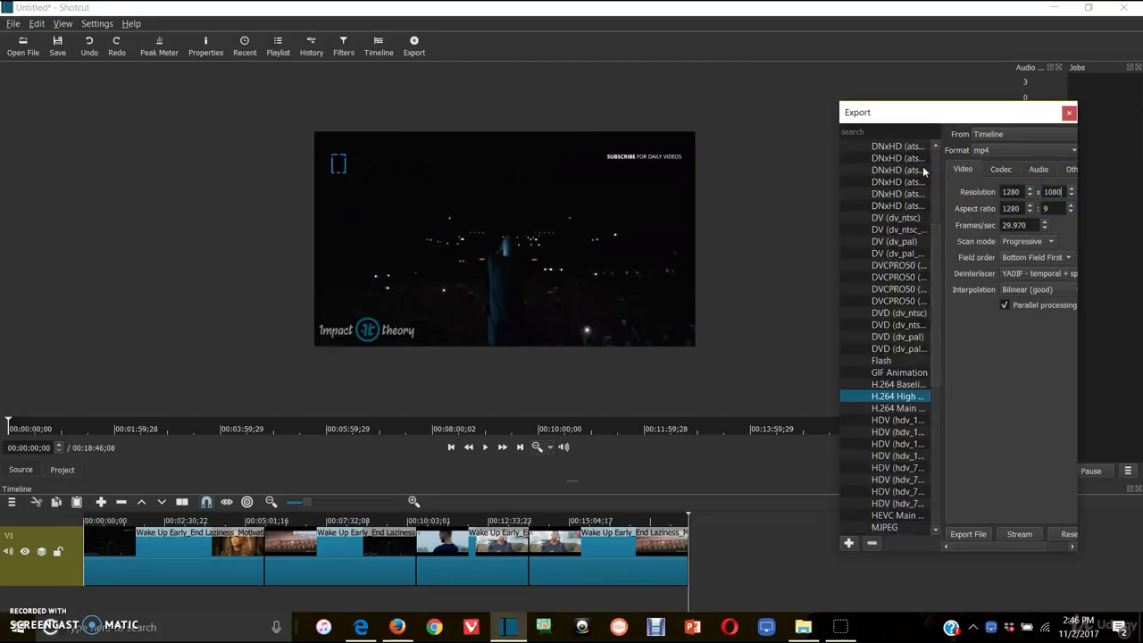
double_click(1046, 208)
text(1)
text(8)
text(80)
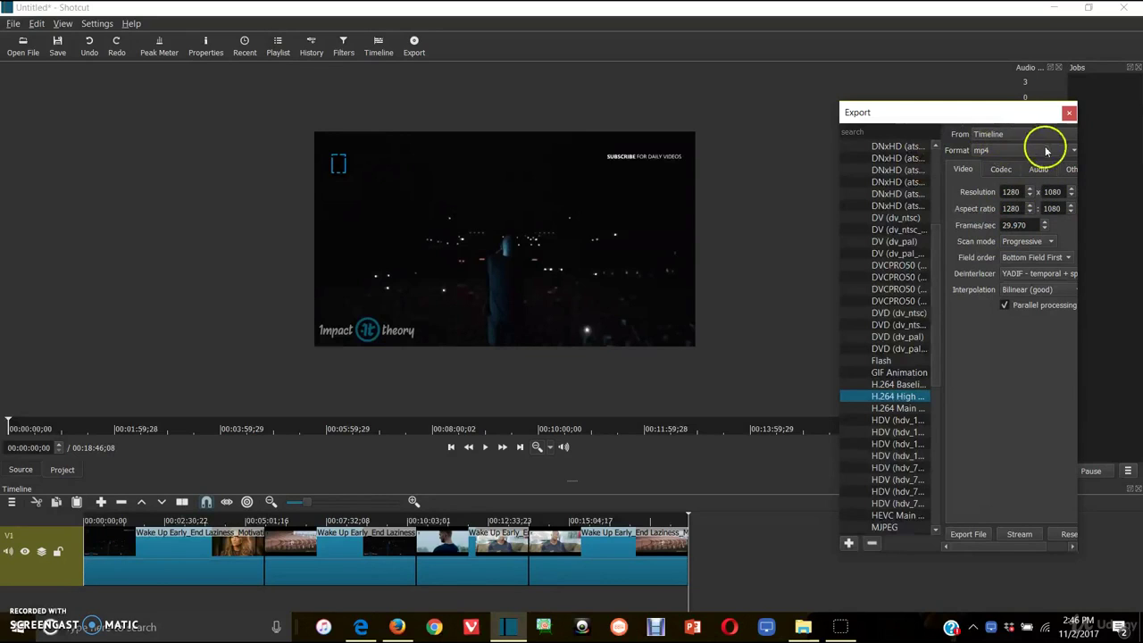
Set the video codec quality to 70%
click(1003, 168)
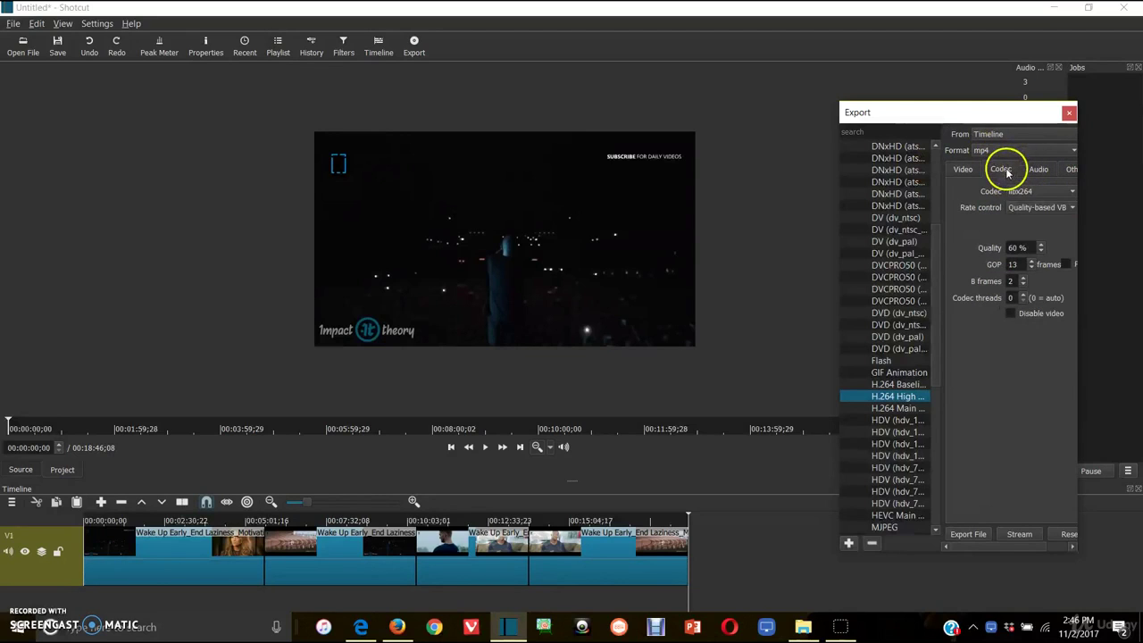
click(1032, 231)
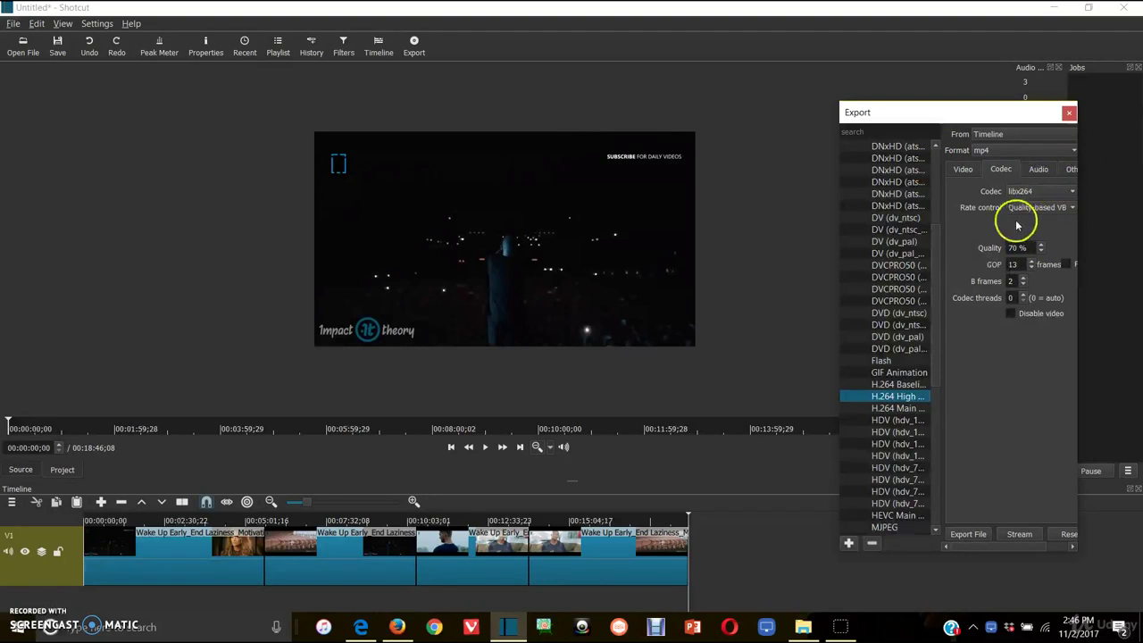
Start the file export and choose the "Miscellanous right now" folder in Documents as the destination
click(971, 532)
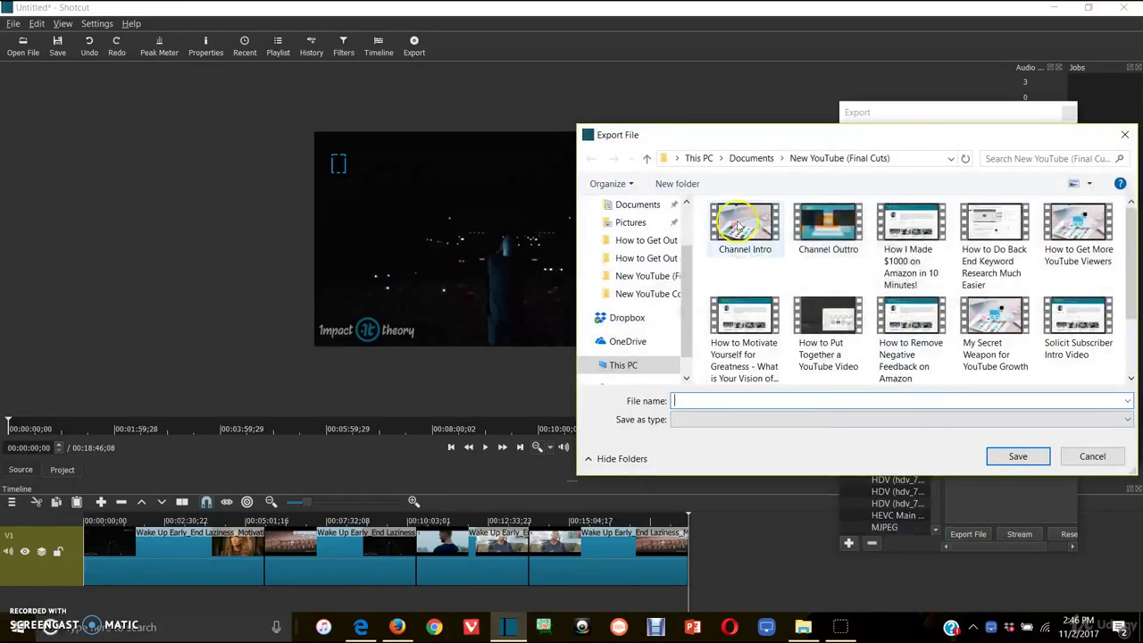
click(634, 205)
scroll(910, 375, down, 3)
scroll(871, 330, down, 5)
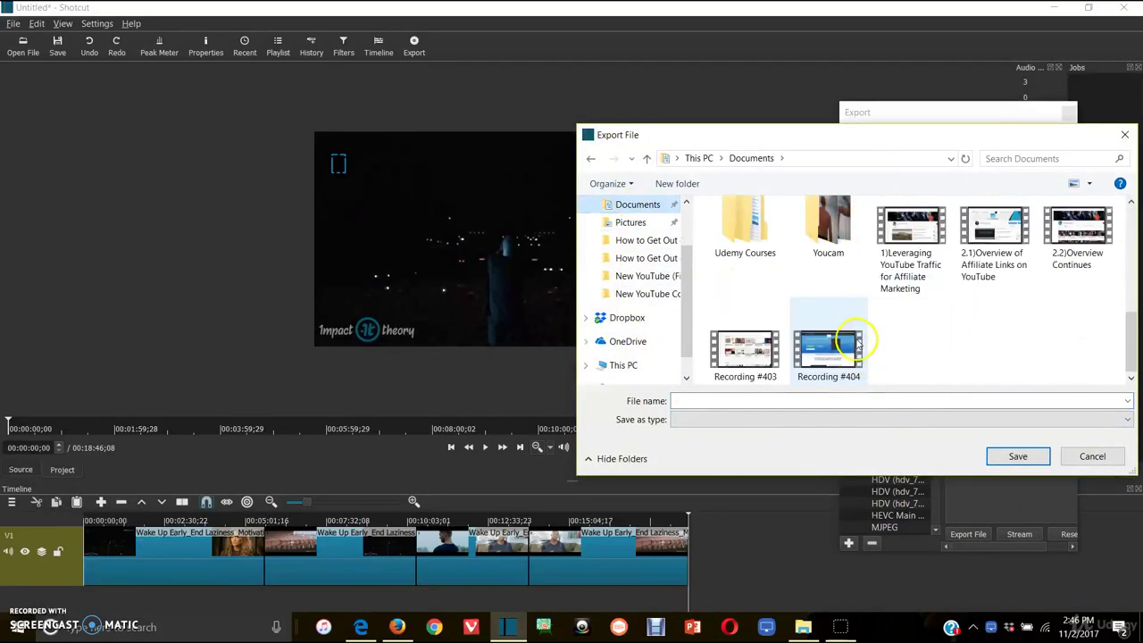
scroll(852, 357, up, 8)
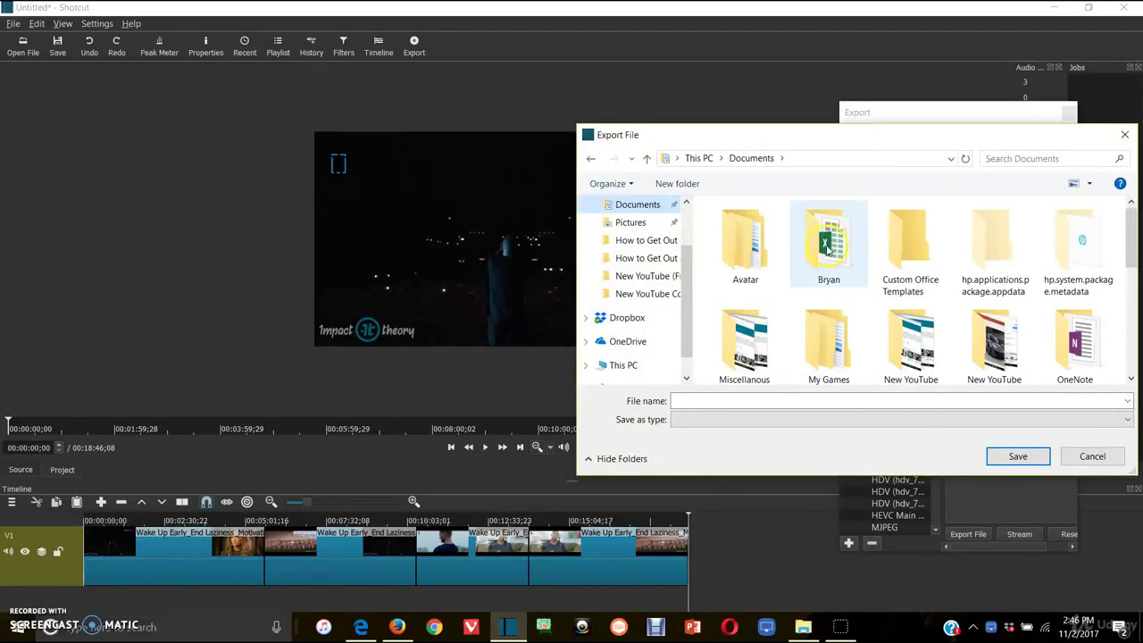
double_click(744, 343)
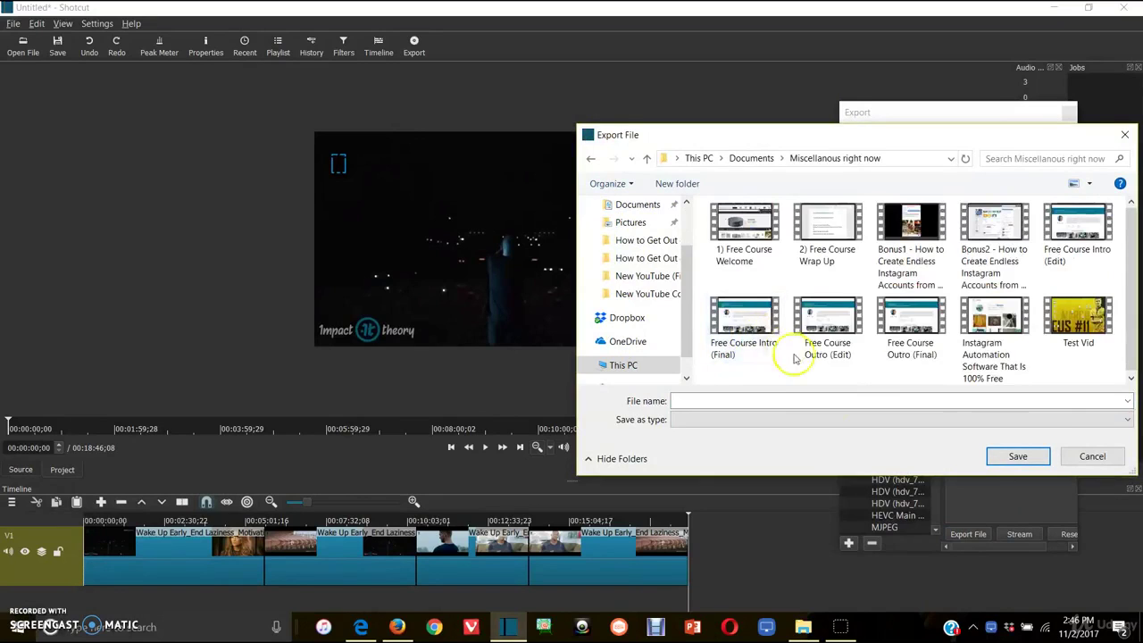
Name the exported video "Motivation Edit #1" and save it to begin the export job
click(875, 404)
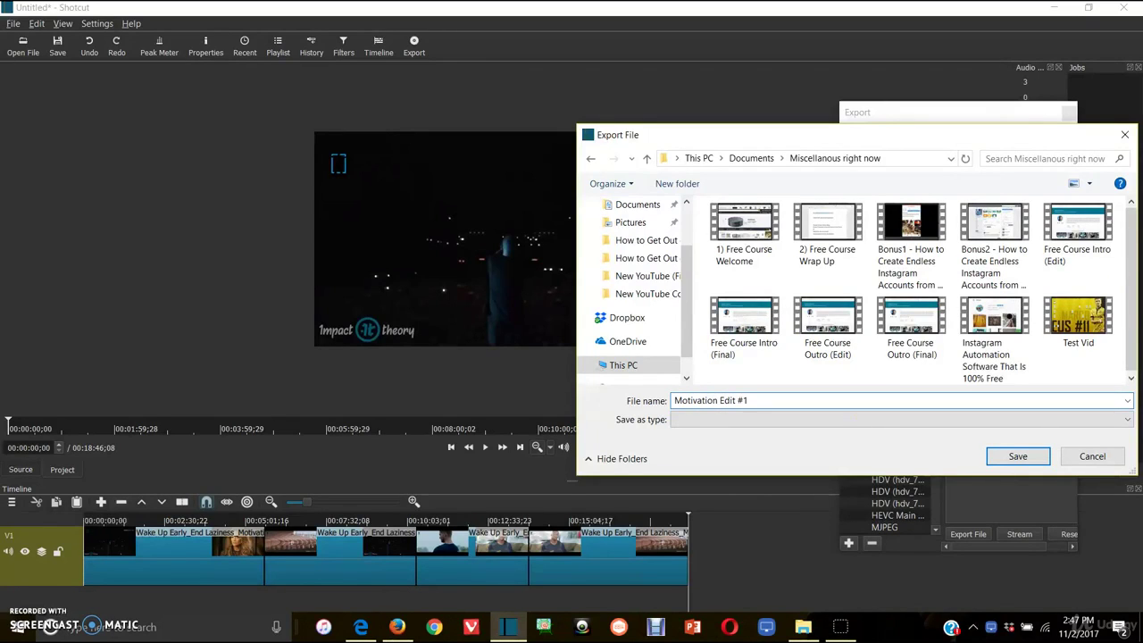
click(1018, 455)
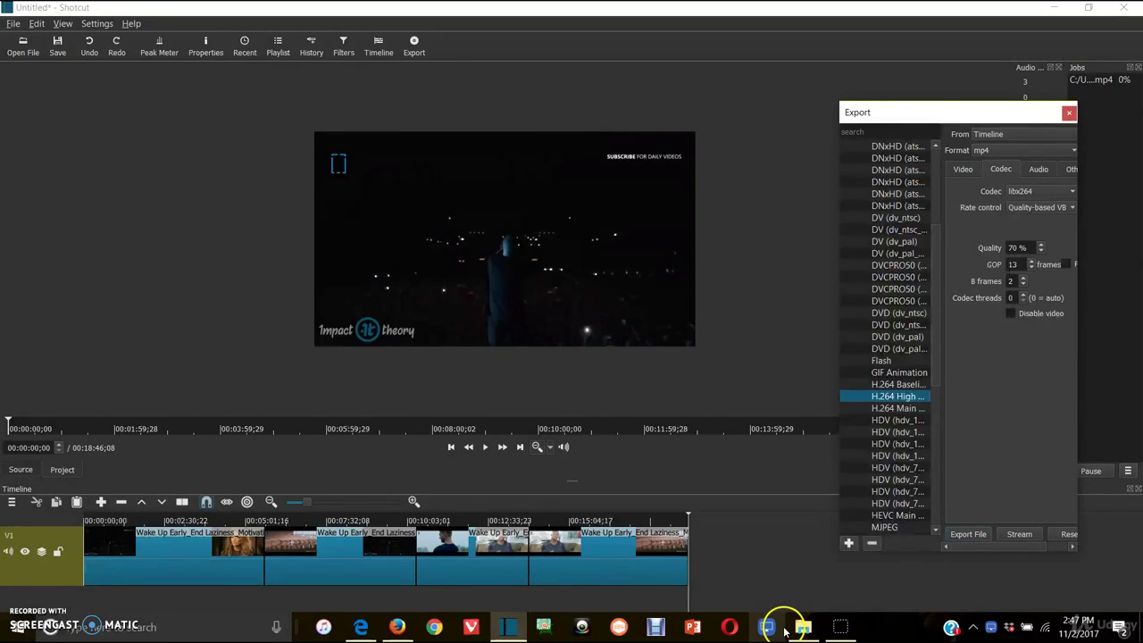
mouse_move(779, 622)
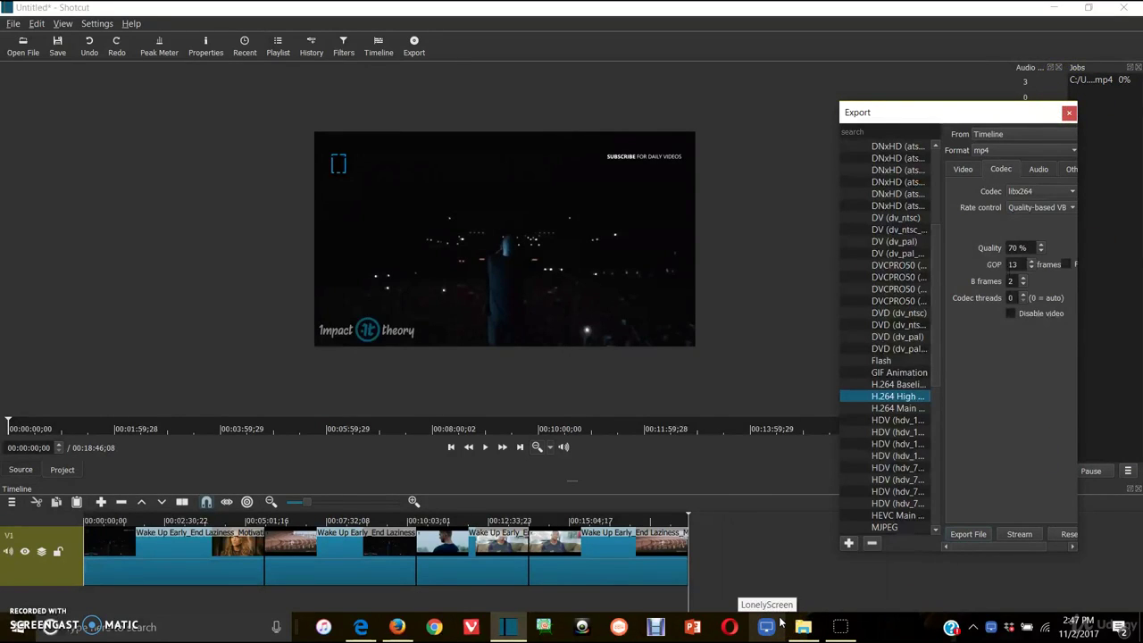